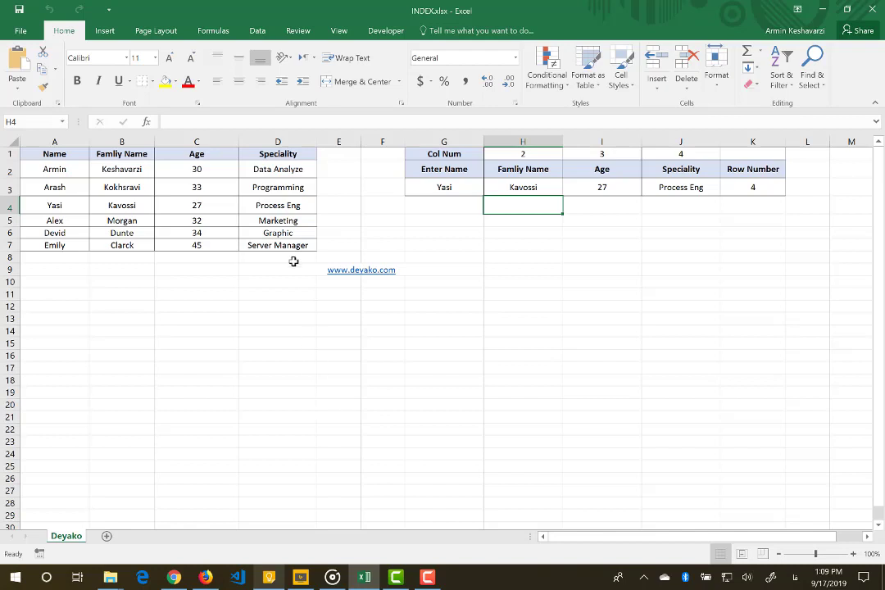
- Look up INDEX among the lookup and reference functions and examine the source table in A1:D7 with its headers
{"action": "left_click", "coordinate": [215, 31]}
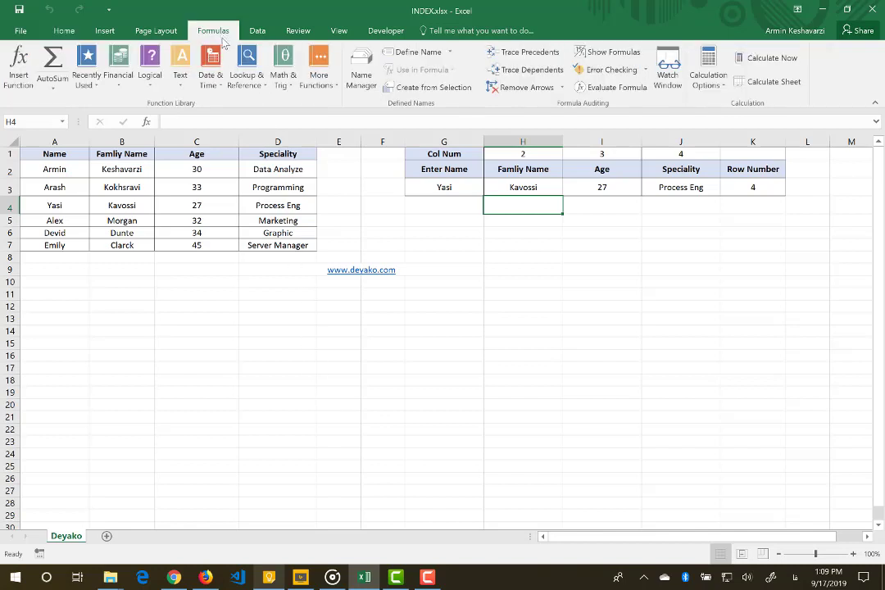
{"action": "left_click", "coordinate": [246, 77]}
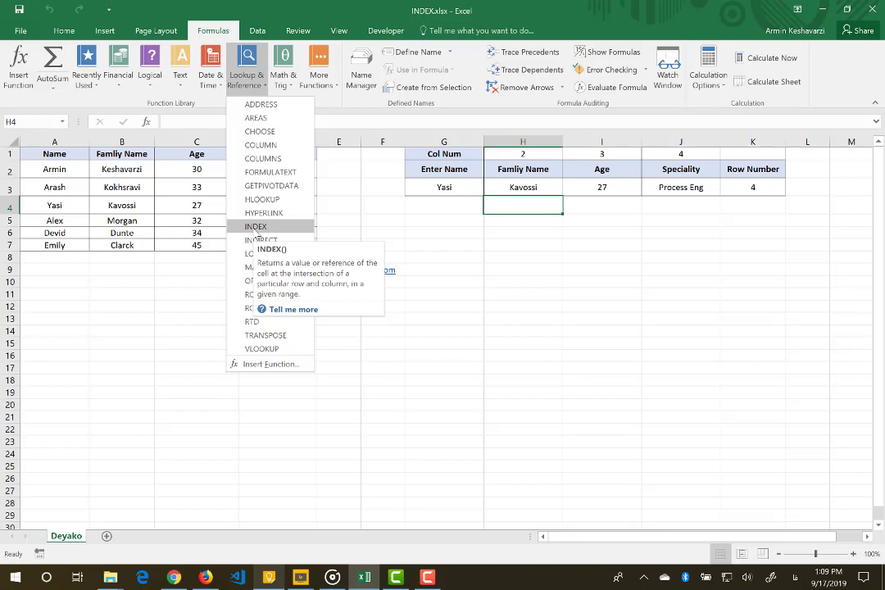
{"action": "left_click", "coordinate": [61, 156]}
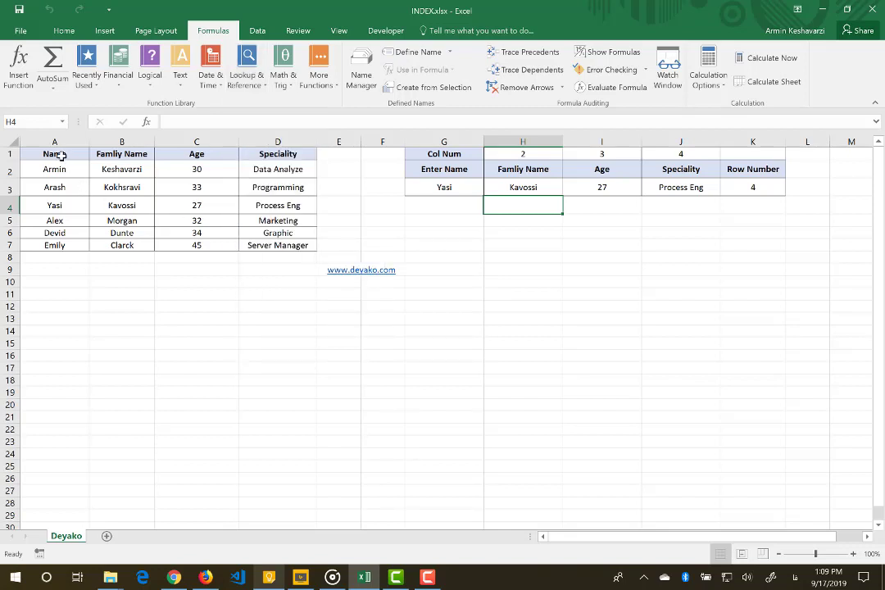
{"action": "left_click_drag", "start_coordinate": [61, 155], "coordinate": [282, 246]}
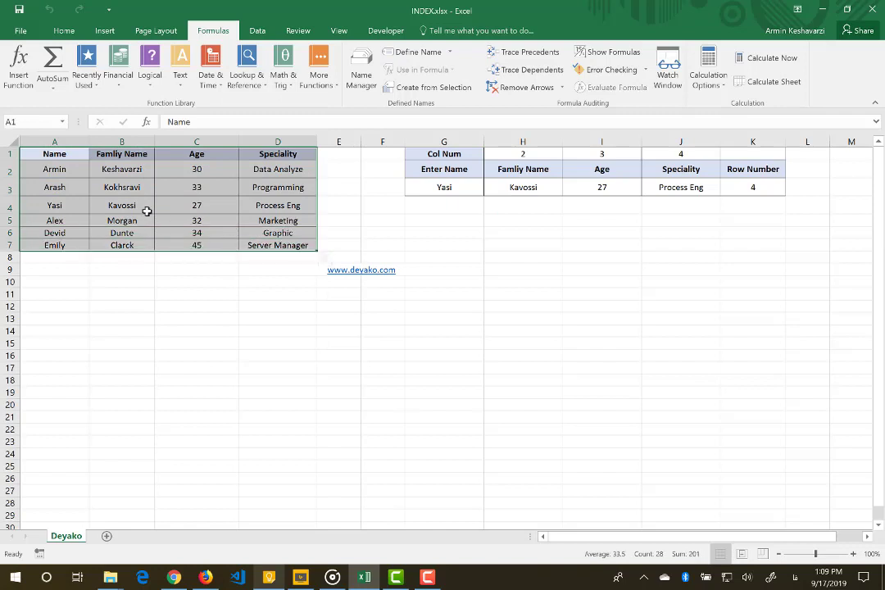
{"action": "left_click", "coordinate": [36, 154]}
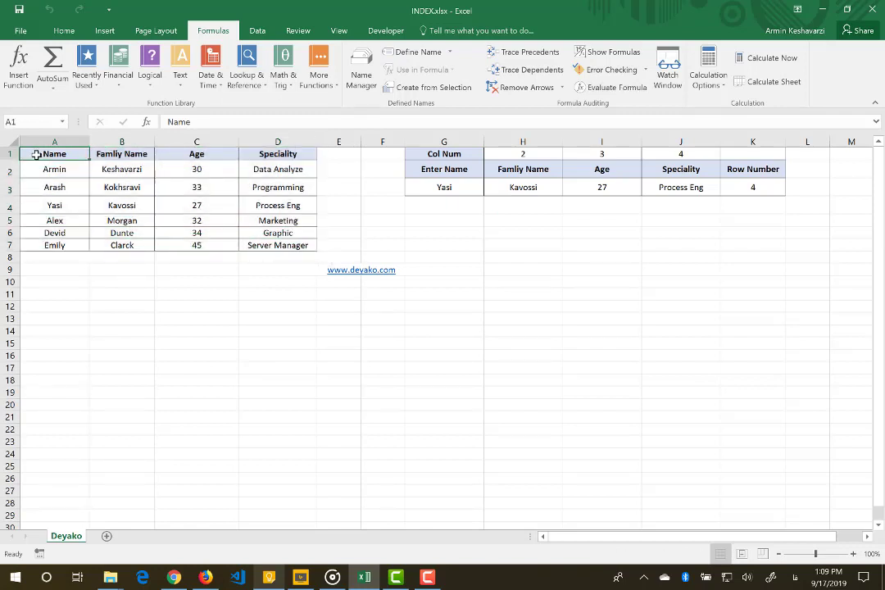
{"action": "left_click", "coordinate": [132, 154]}
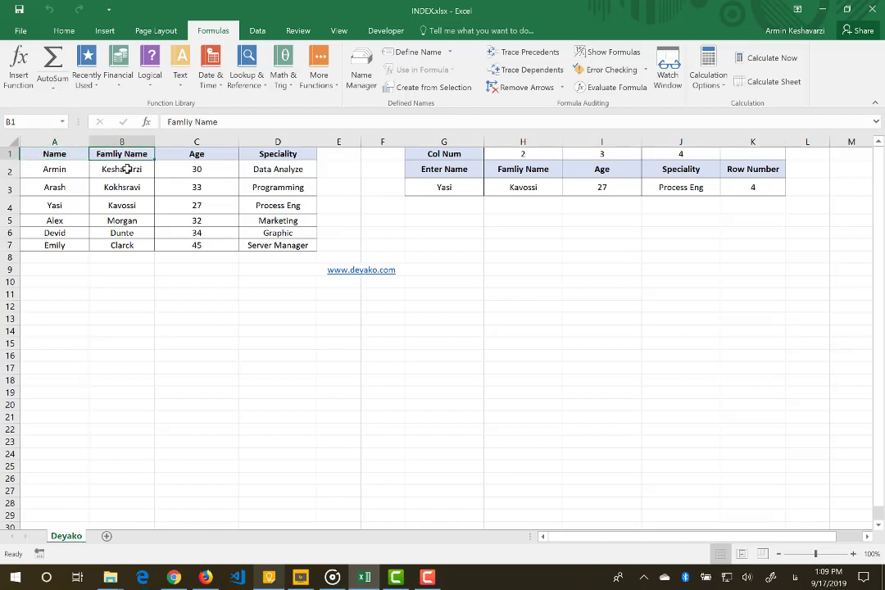
{"action": "left_click", "coordinate": [127, 169]}
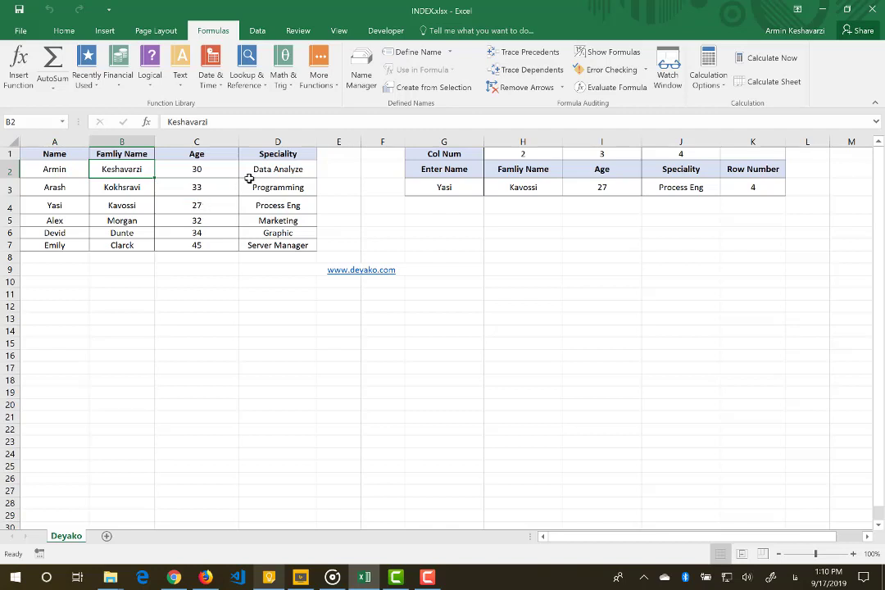
- Examine the MATCH formula in the Row Number cell K3 and the ranges it references
{"action": "left_click", "coordinate": [743, 186]}
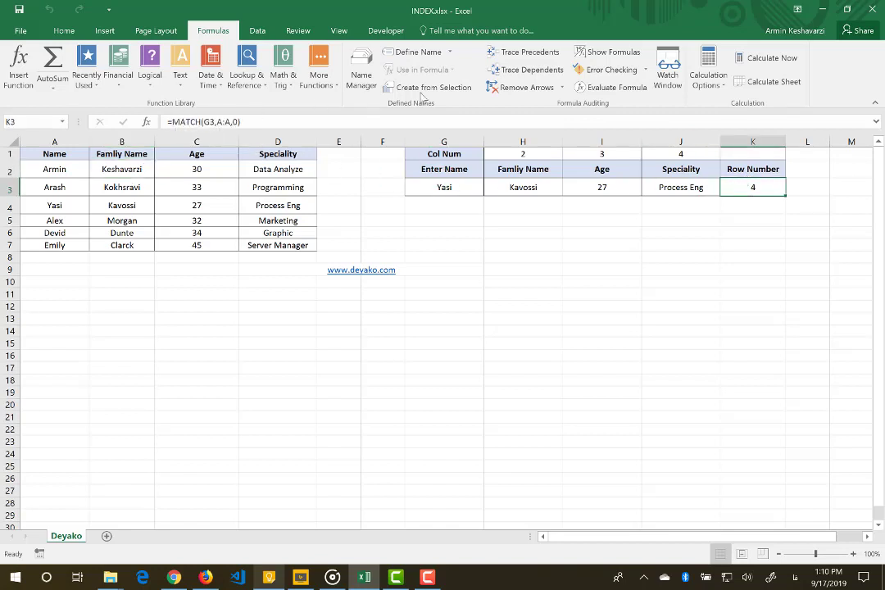
{"action": "left_click", "coordinate": [209, 121]}
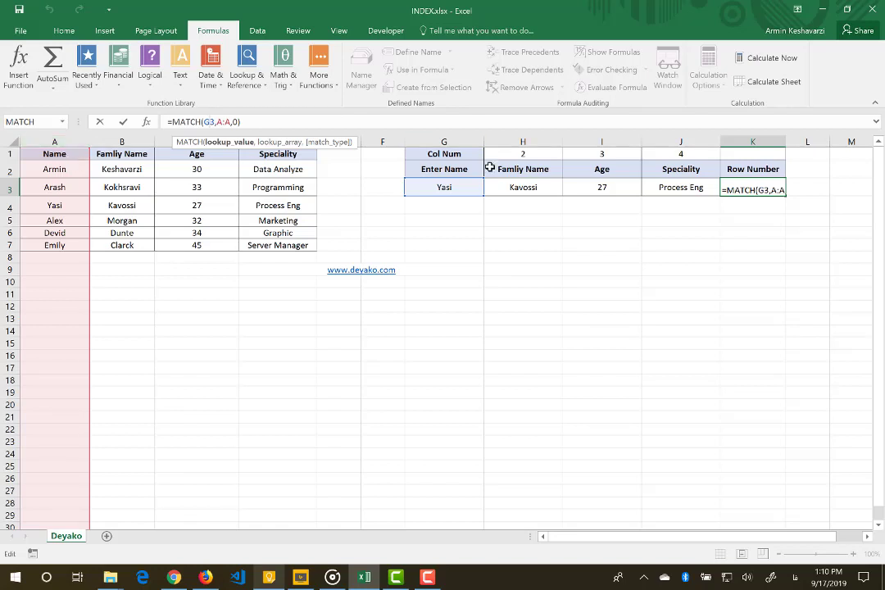
{"action": "key", "text": "Return"}
{"action": "left_click", "coordinate": [741, 186]}
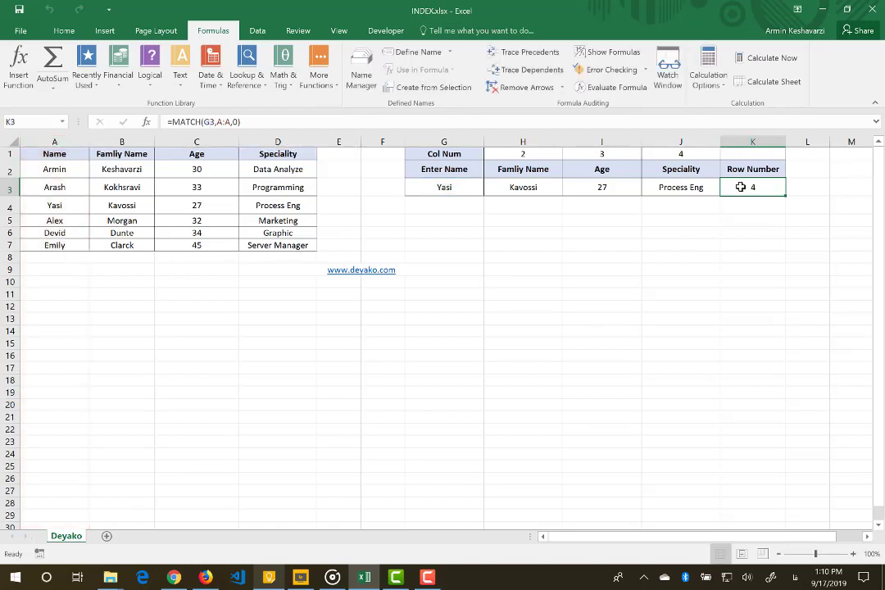
- Examine the MATCH formulas in the Col Num cells H1:J1 and the header range they reference
{"action": "left_click", "coordinate": [537, 152]}
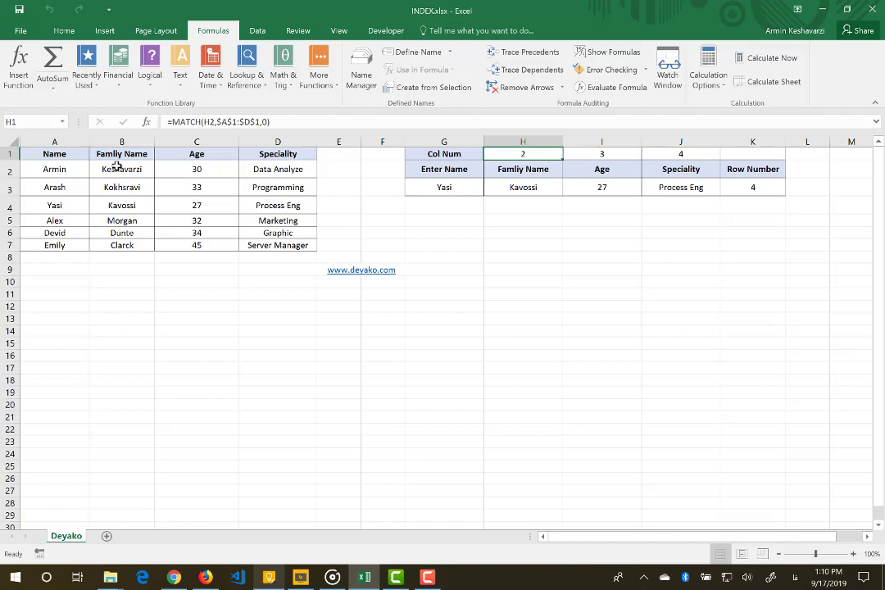
{"action": "left_click", "coordinate": [232, 122]}
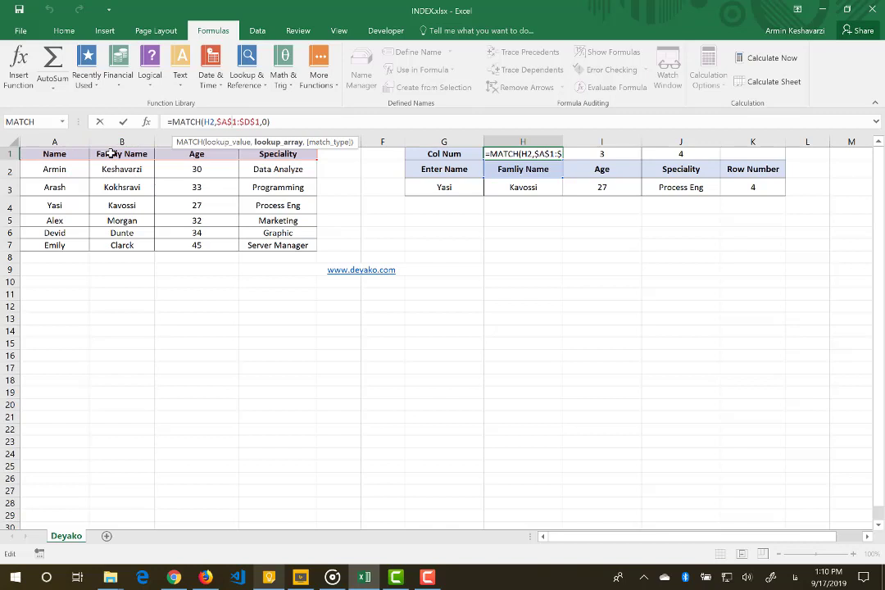
{"action": "key", "text": "Return"}
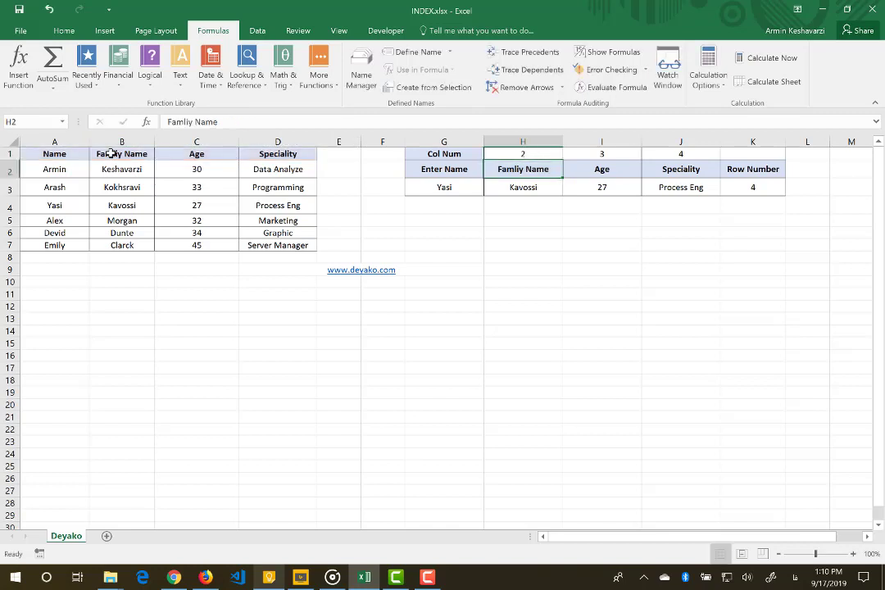
{"action": "left_click", "coordinate": [604, 155]}
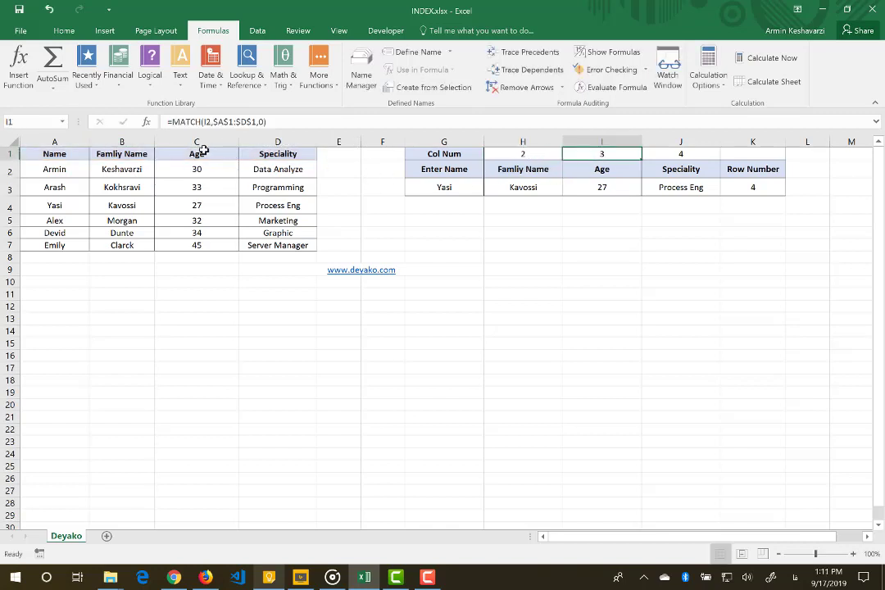
{"action": "left_click", "coordinate": [682, 154]}
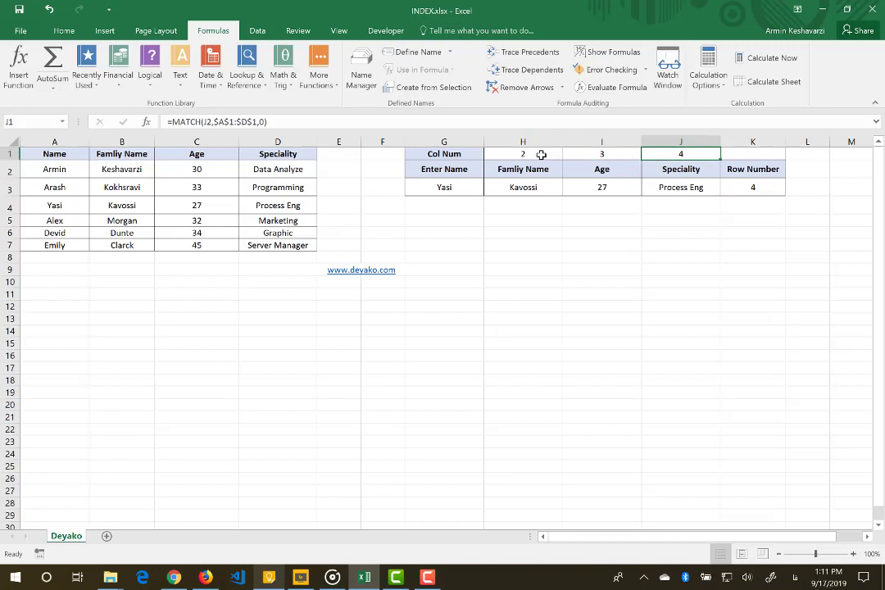
{"action": "left_click_drag", "start_coordinate": [541, 154], "coordinate": [696, 153]}
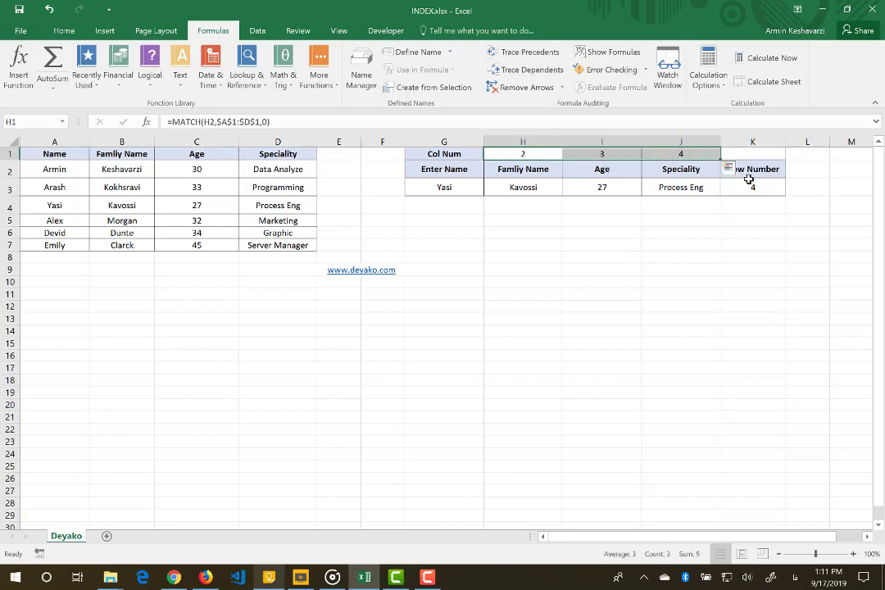
- Review the row number cell K3, source columns A:D, lookup name in G3, and the INDEX formulas in H3 and I3
{"action": "left_click", "coordinate": [751, 186]}
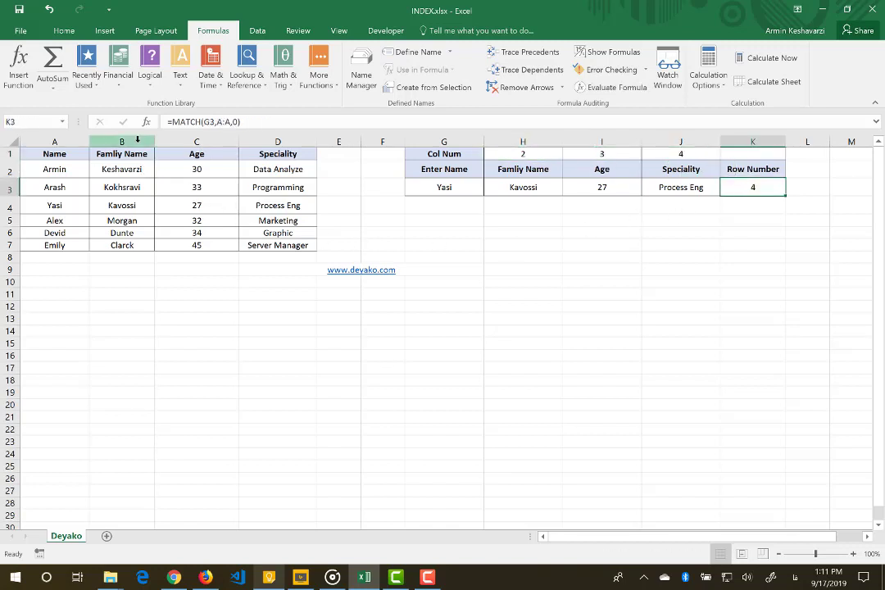
{"action": "left_click_drag", "start_coordinate": [20, 139], "coordinate": [278, 134]}
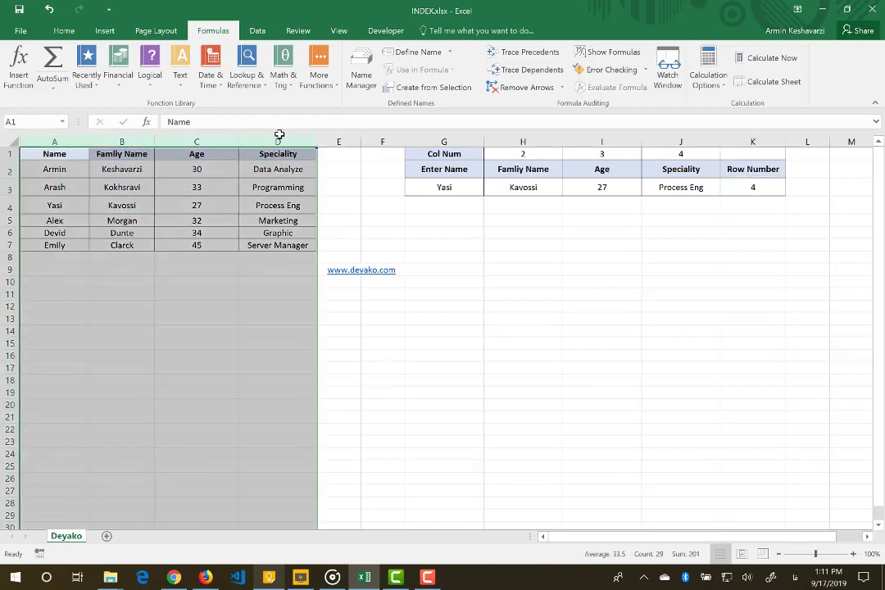
{"action": "left_click", "coordinate": [507, 189]}
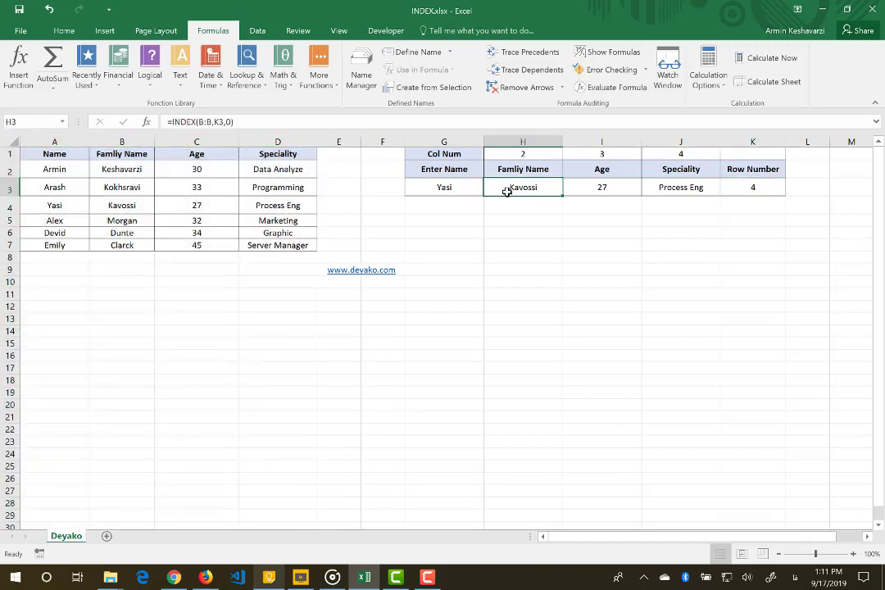
{"action": "left_click", "coordinate": [452, 188]}
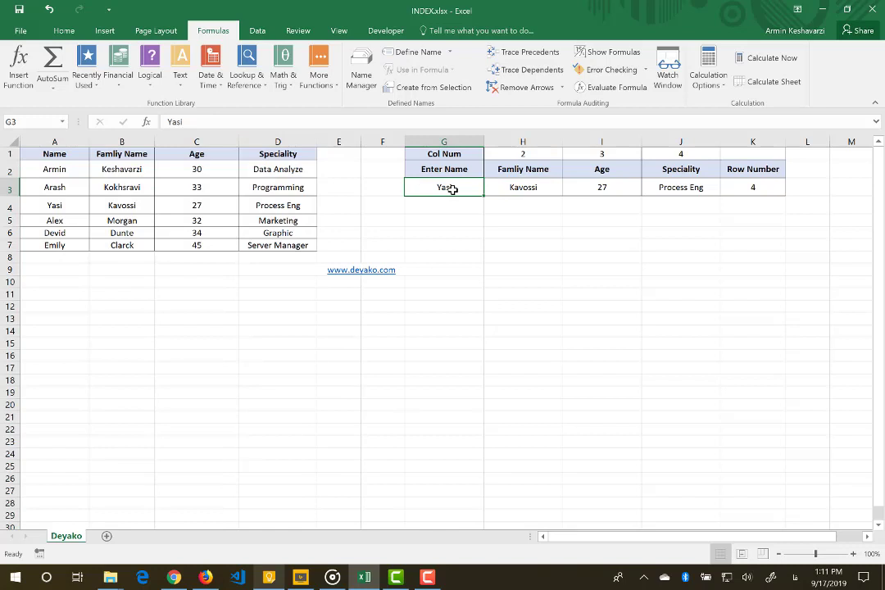
{"action": "left_click", "coordinate": [519, 189]}
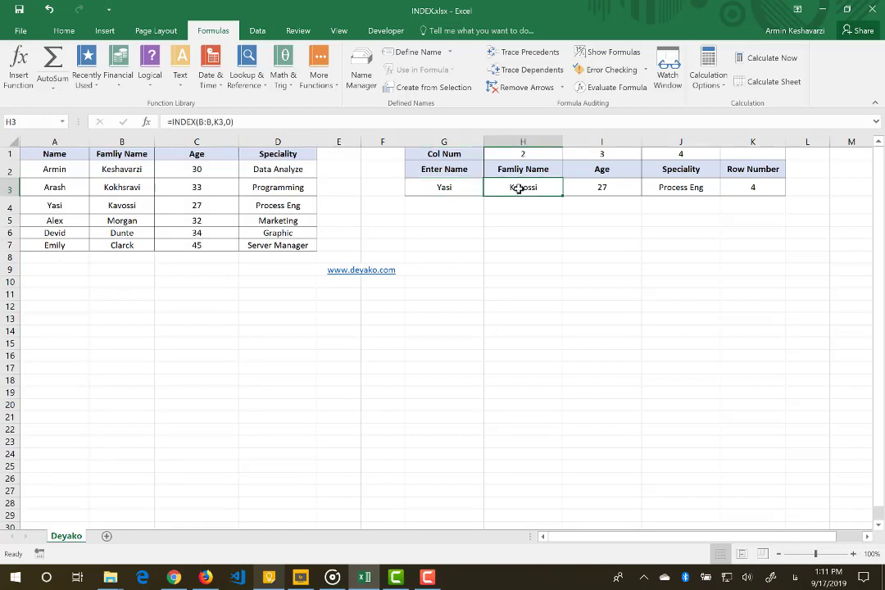
{"action": "left_click", "coordinate": [598, 190]}
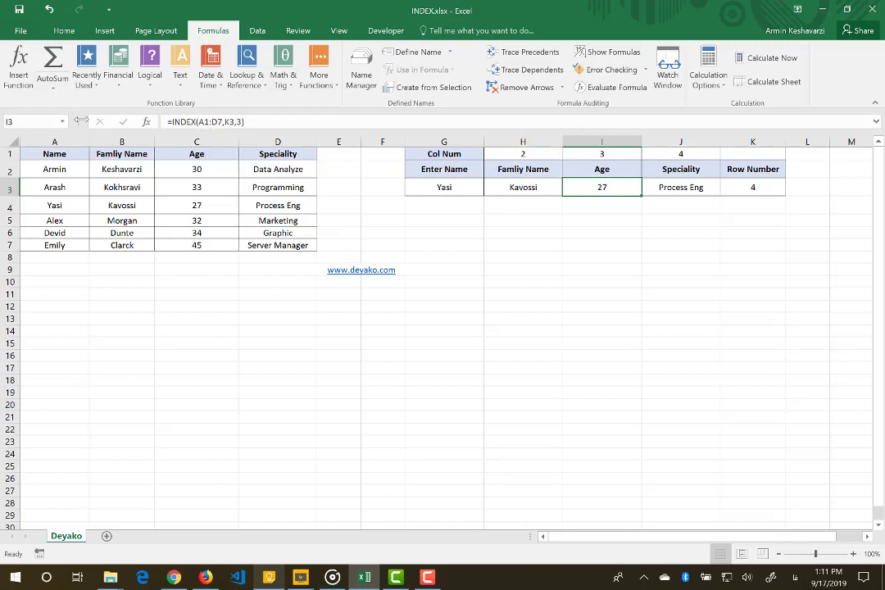
- Clear the existing formula from the family name result cell H3
{"action": "left_click", "coordinate": [512, 194]}
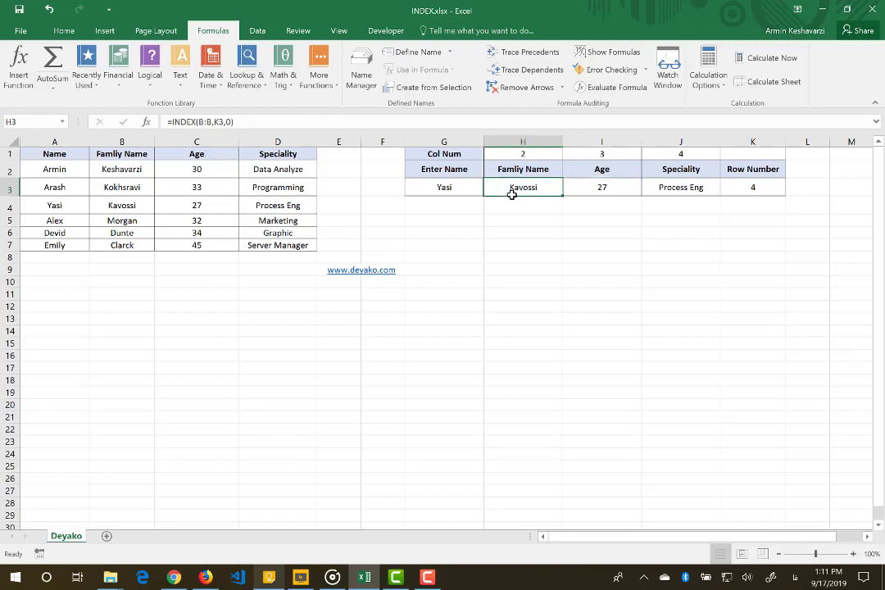
{"action": "key", "text": "Delete"}
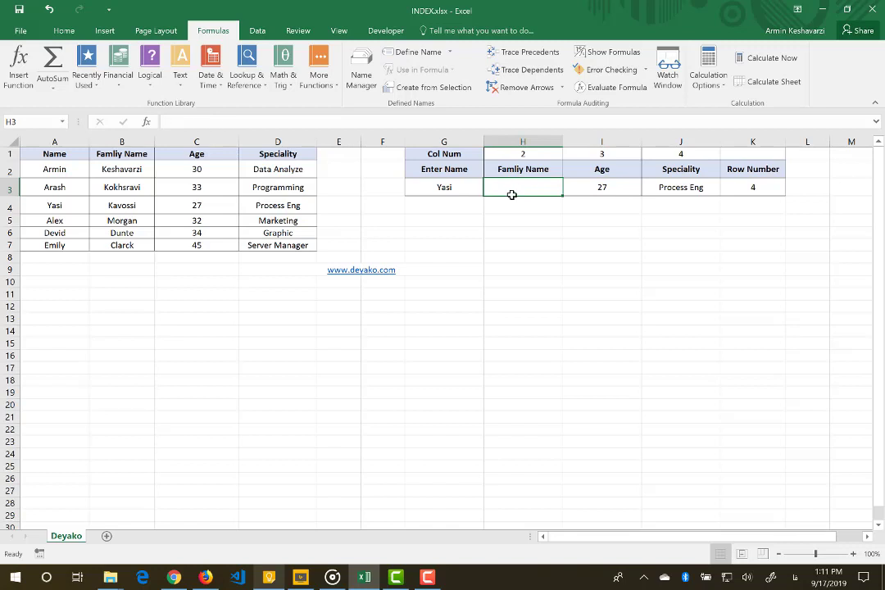
{"action": "left_click", "coordinate": [430, 186]}
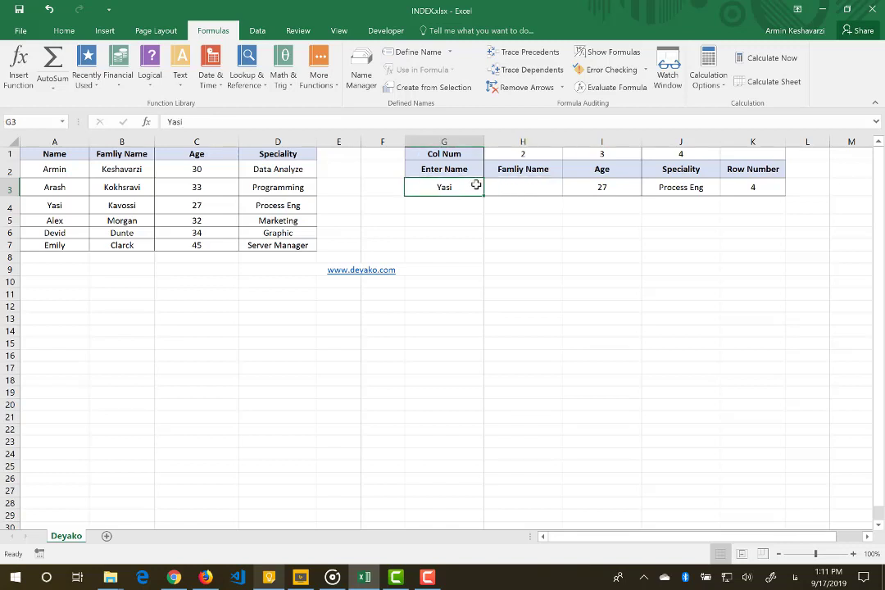
- Start an INDEX formula in H3 and open its function arguments using the array,row_num,column_num form
{"action": "left_click", "coordinate": [522, 187]}
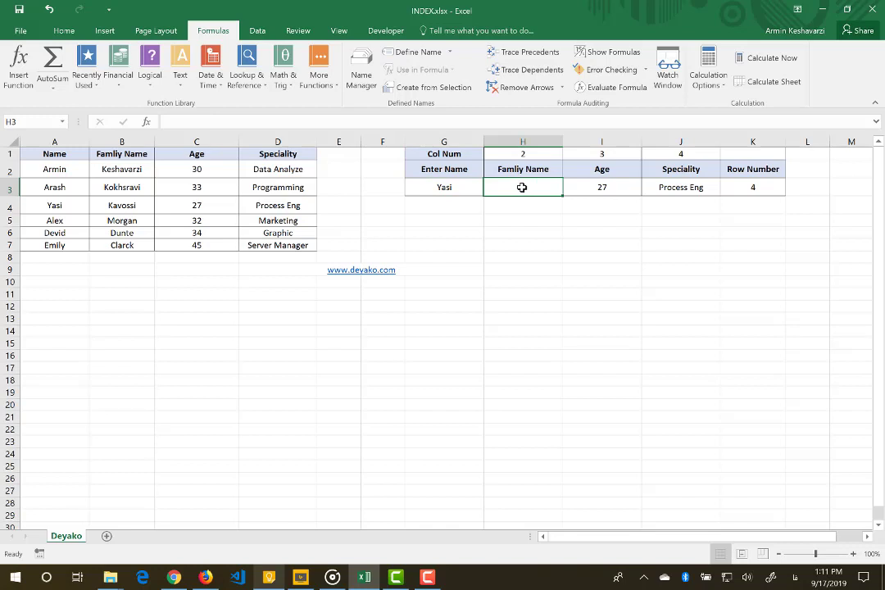
{"action": "type", "text": "="}
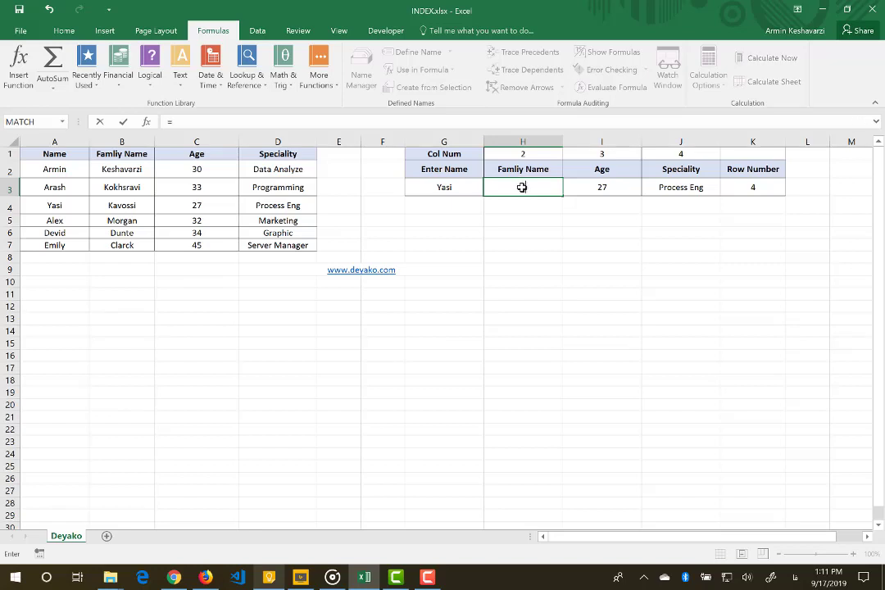
{"action": "type", "text": "ind"}
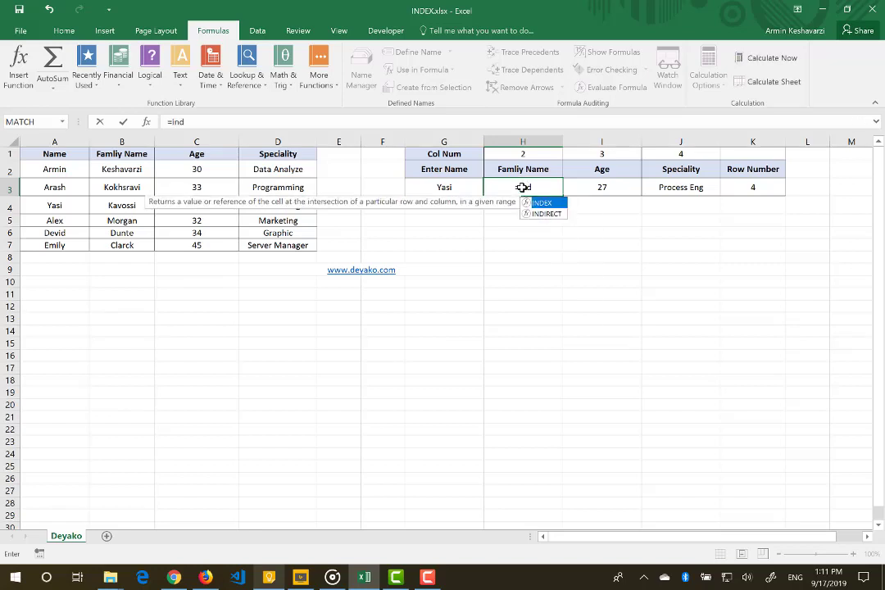
{"action": "key", "text": "Tab"}
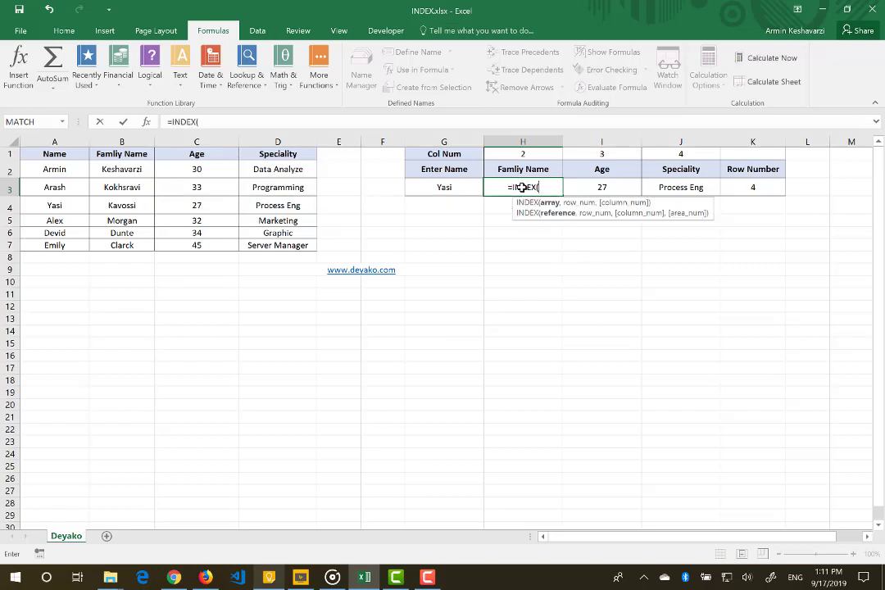
{"action": "left_click", "coordinate": [147, 122]}
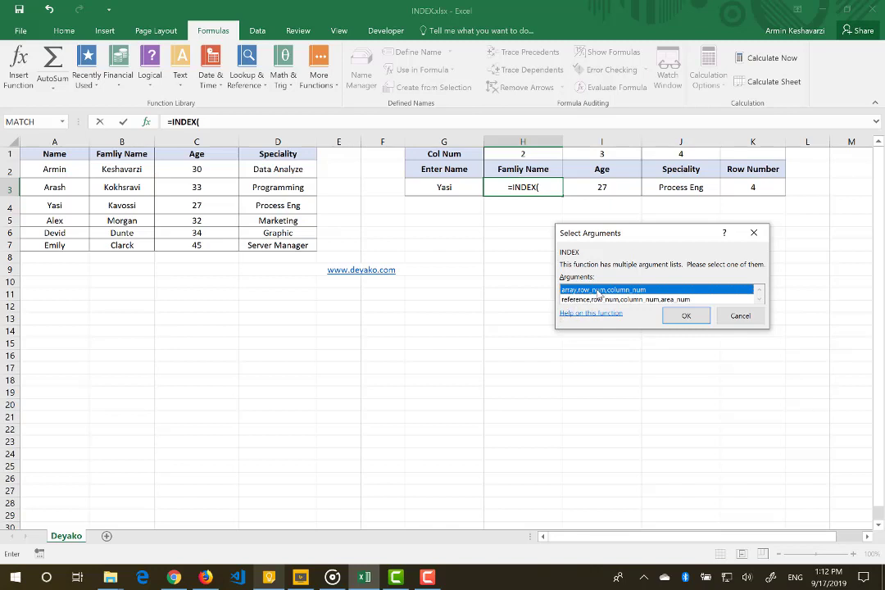
{"action": "left_click", "coordinate": [670, 317]}
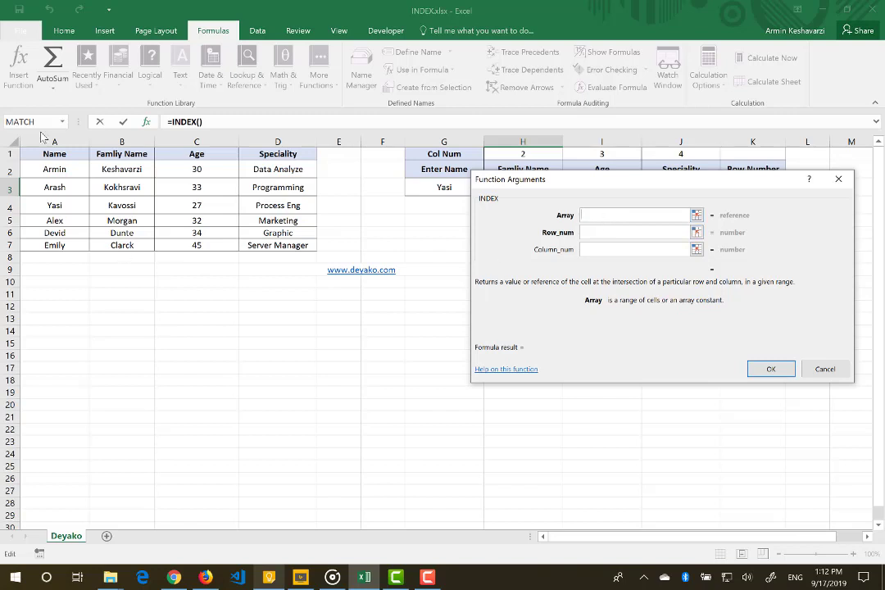
- Set the Array argument of the INDEX function to the whole source table, A1:D7
{"action": "left_click_drag", "start_coordinate": [47, 197], "coordinate": [283, 246]}
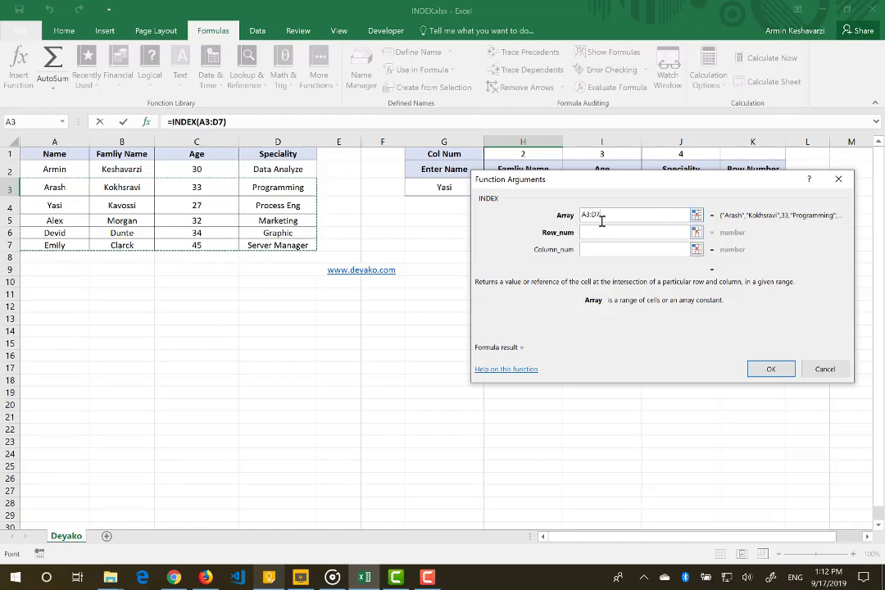
{"action": "left_click_drag", "start_coordinate": [59, 150], "coordinate": [303, 242]}
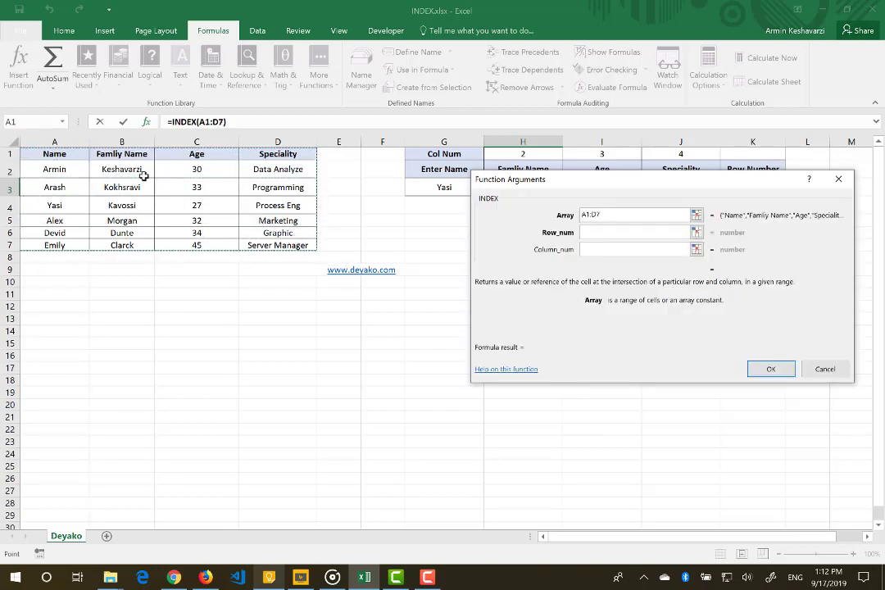
{"action": "left_click_drag", "start_coordinate": [71, 141], "coordinate": [481, 141]}
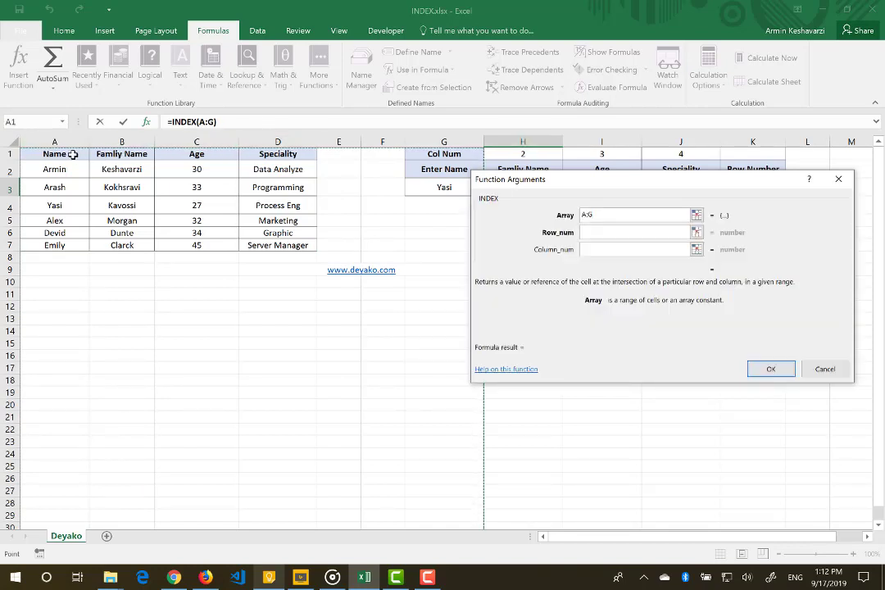
{"action": "left_click_drag", "start_coordinate": [72, 156], "coordinate": [312, 244]}
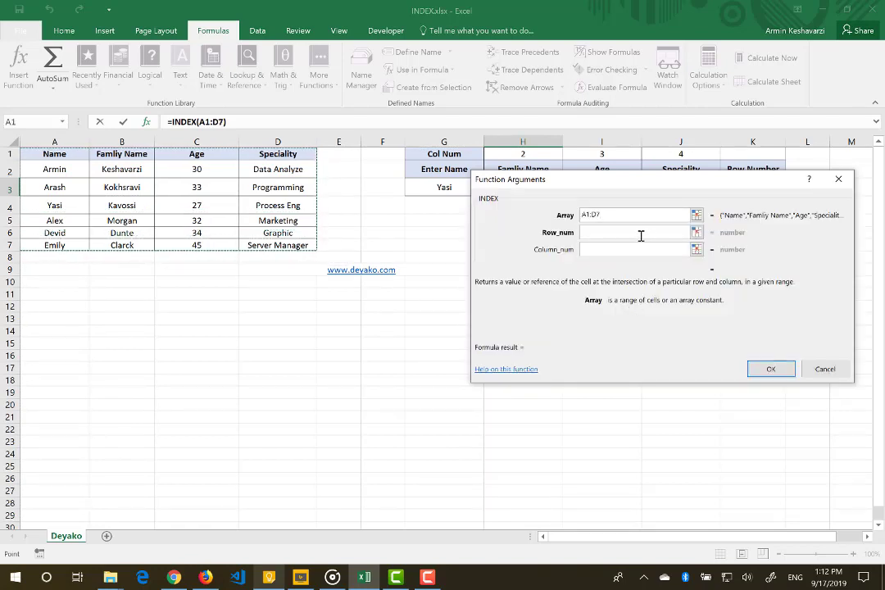
- Complete the INDEX formula in H3 with row number 4 and column number 2
{"action": "left_click", "coordinate": [642, 237]}
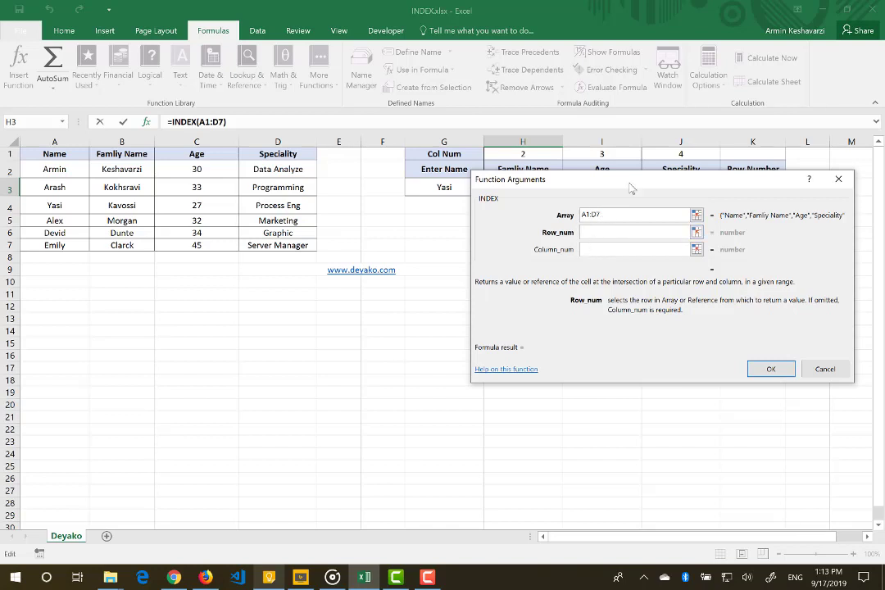
{"action": "left_click_drag", "start_coordinate": [631, 188], "coordinate": [621, 226]}
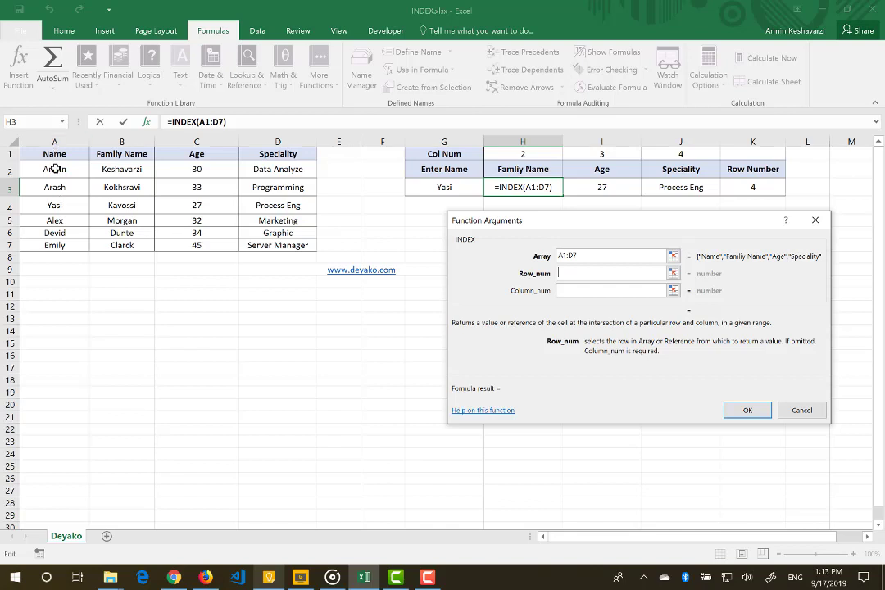
{"action": "type", "text": "4"}
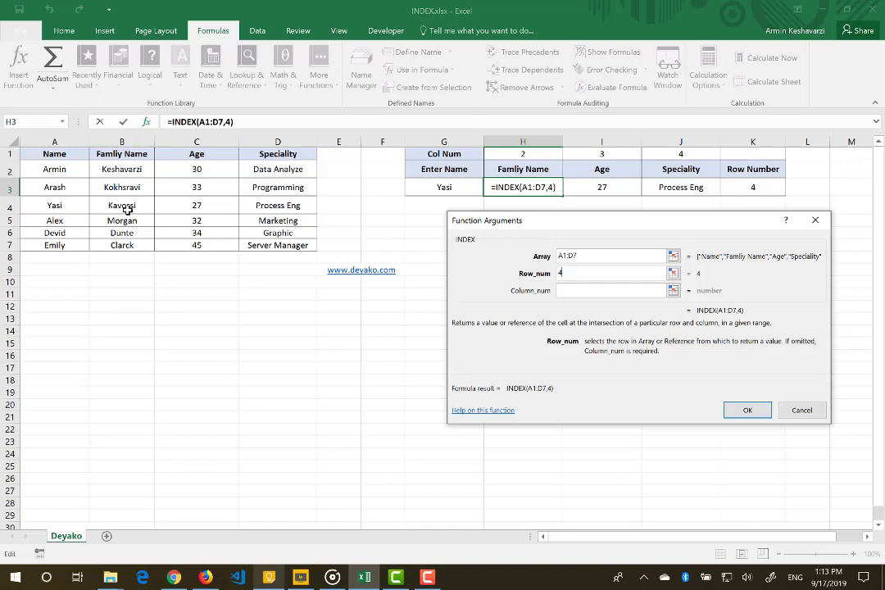
{"action": "left_click", "coordinate": [607, 292]}
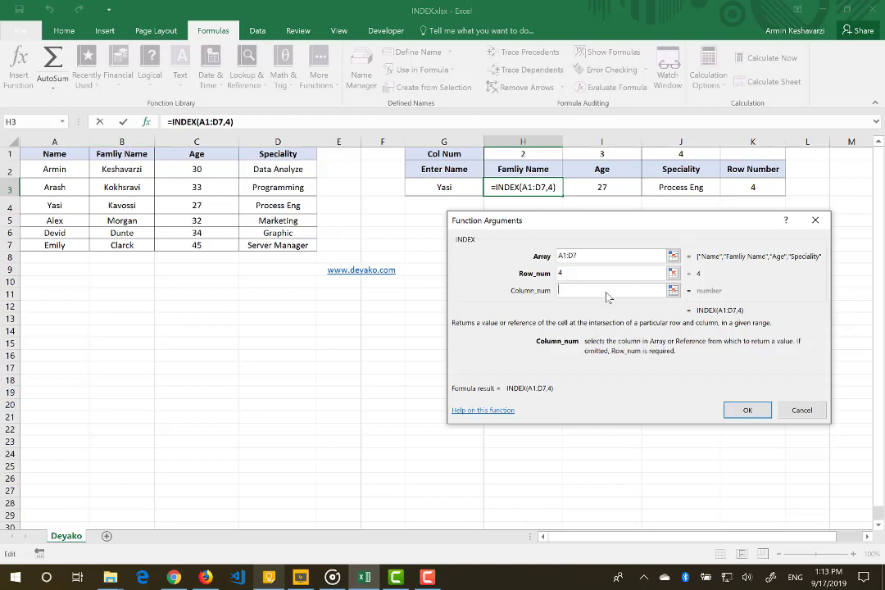
{"action": "type", "text": "2"}
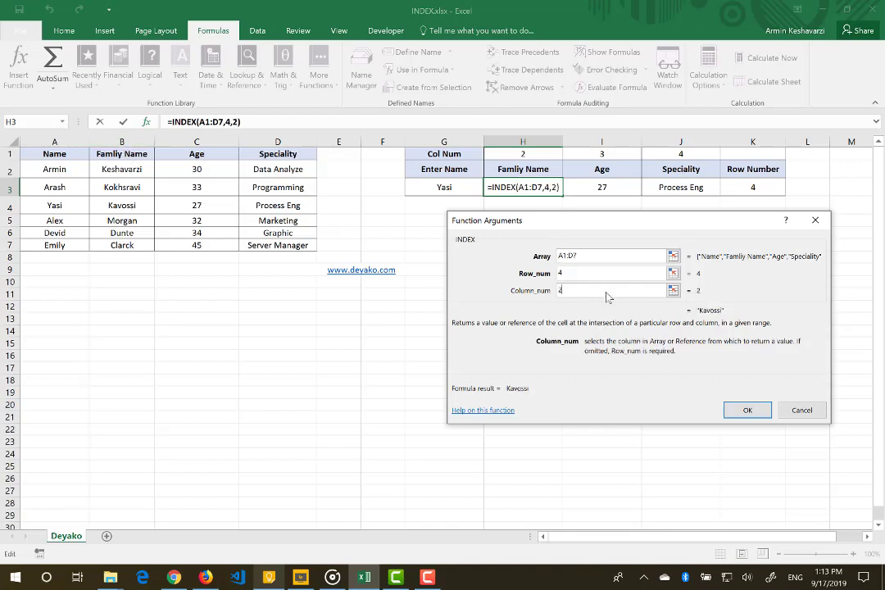
{"action": "left_click", "coordinate": [761, 416]}
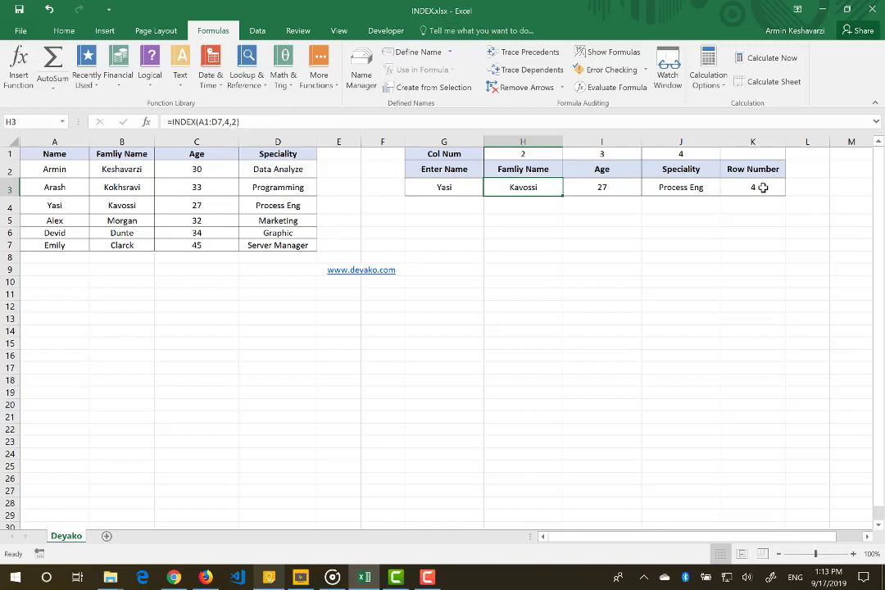
- Replace the lookup name in G3 with the name listed in A3, and inspect the formulas in H3 and K3
{"action": "left_click", "coordinate": [441, 192]}
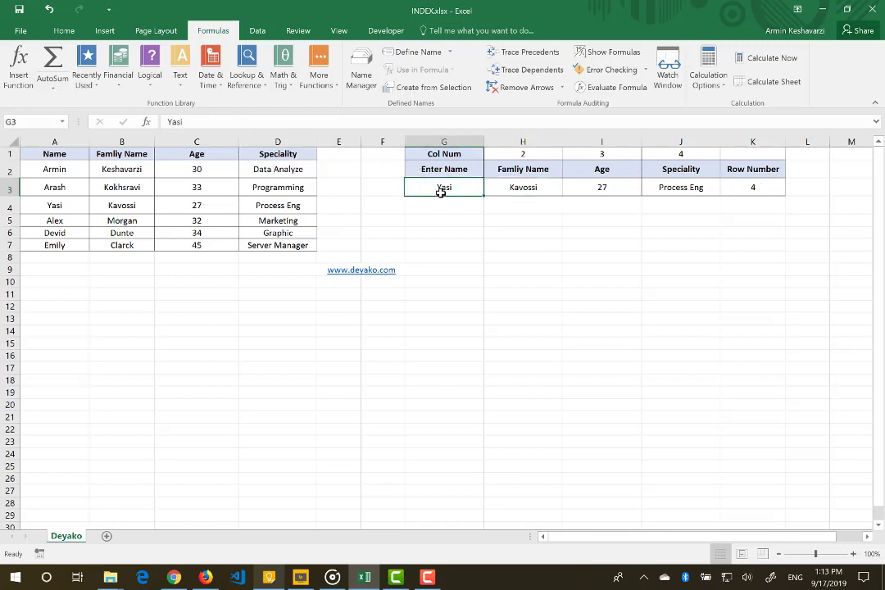
{"action": "key", "text": "BackSpace"}
{"action": "type", "text": "Arash"}
{"action": "key", "text": "Return"}
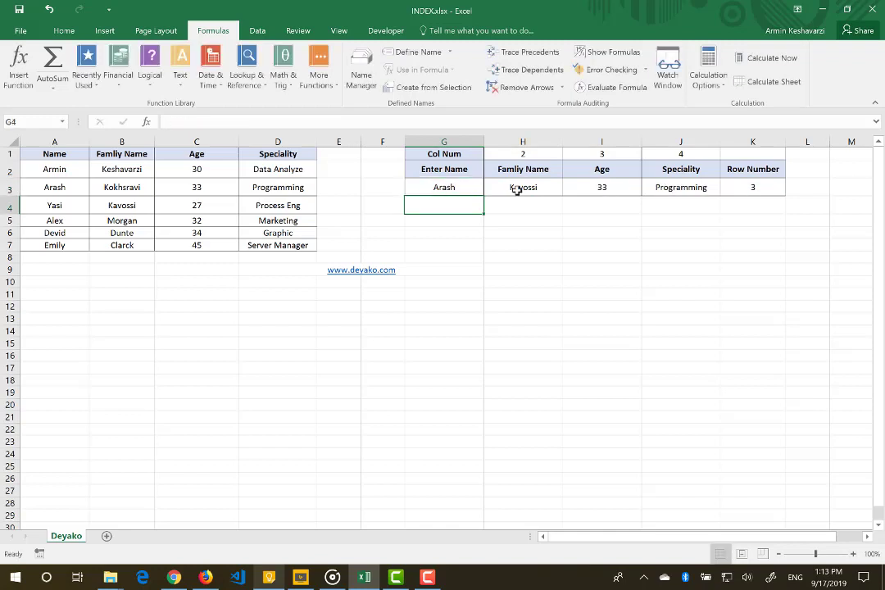
{"action": "left_click", "coordinate": [529, 191]}
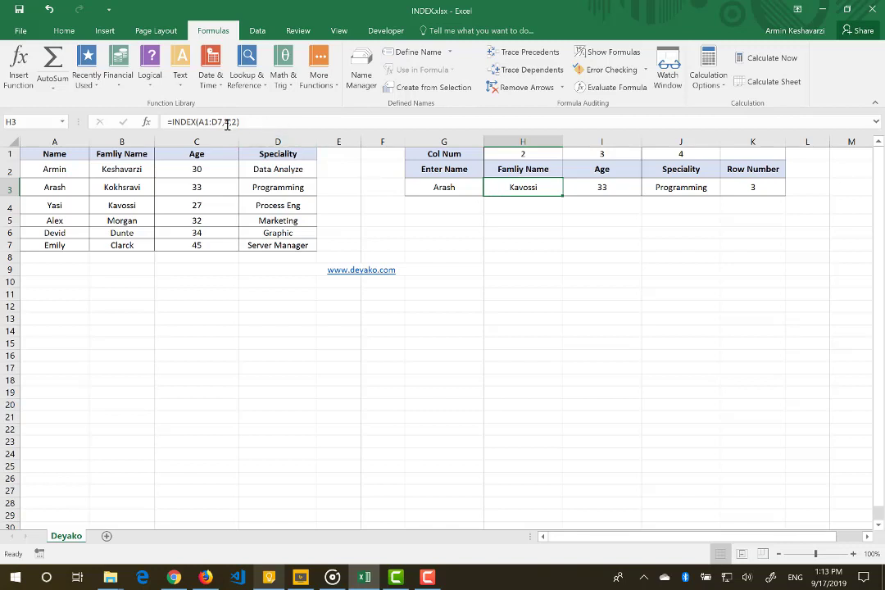
{"action": "left_click", "coordinate": [753, 188]}
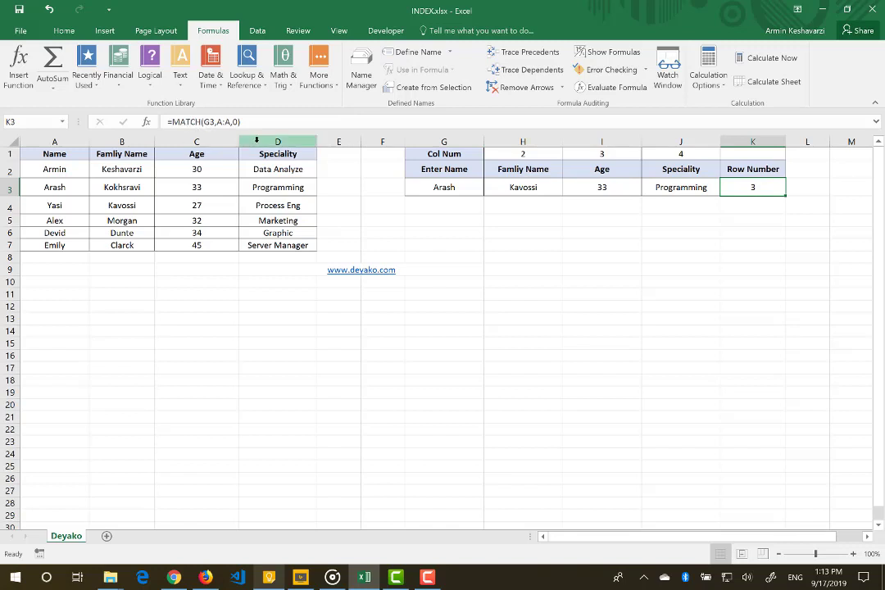
- Replace the fixed row number in the H3 INDEX formula with MATCH(G3,A:A,0), keeping column number 2
{"action": "left_click", "coordinate": [527, 189]}
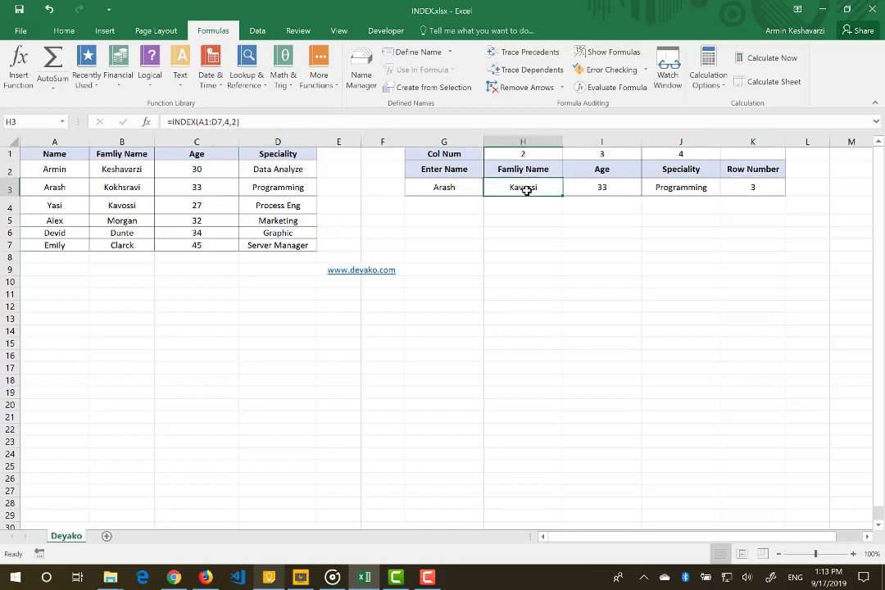
{"action": "left_click", "coordinate": [227, 122]}
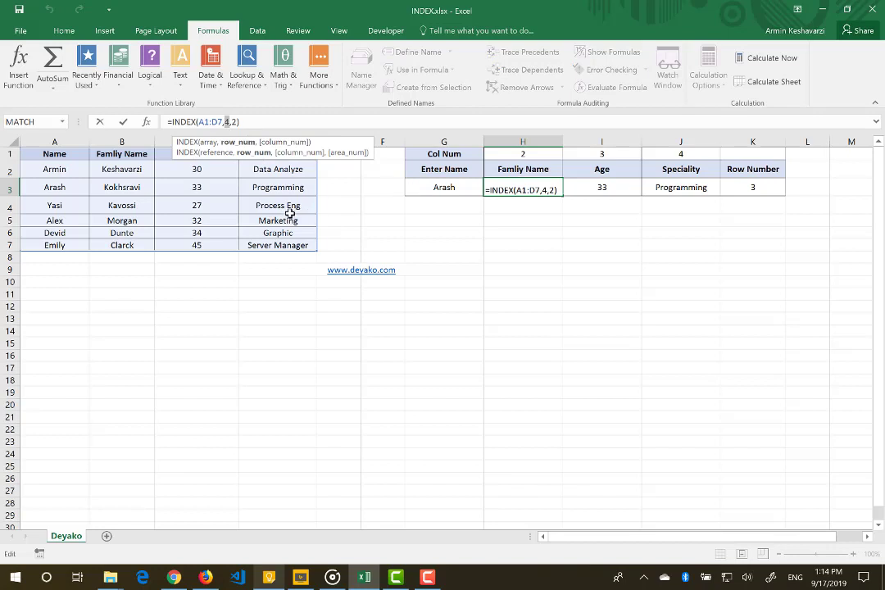
{"action": "type", "text": "mat"}
{"action": "key", "text": "Tab"}
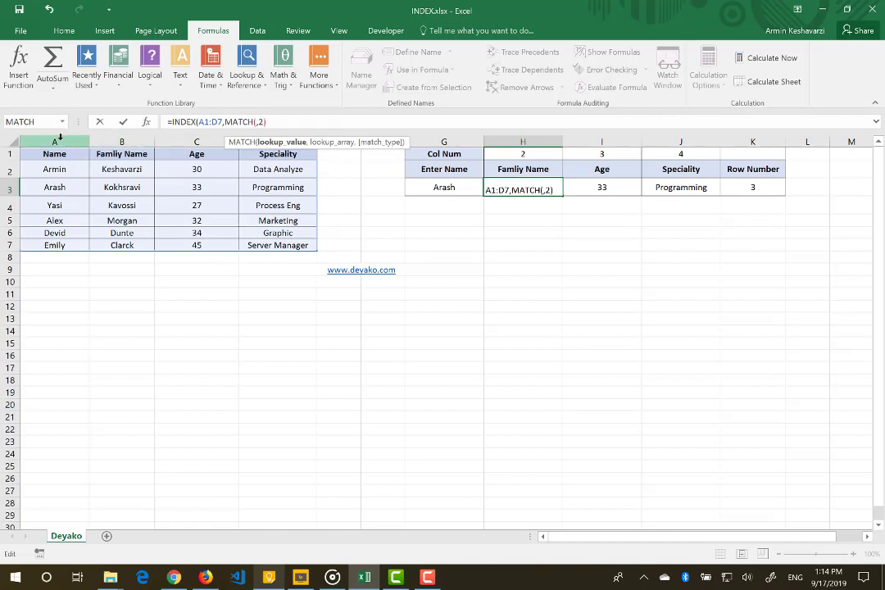
{"action": "left_click", "coordinate": [437, 191]}
{"action": "type", "text": ","}
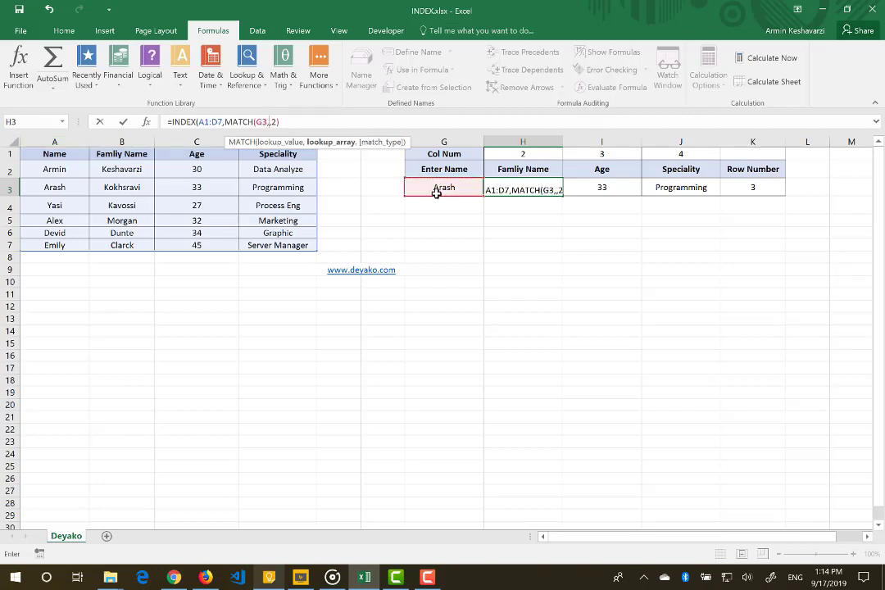
{"action": "left_click", "coordinate": [30, 141]}
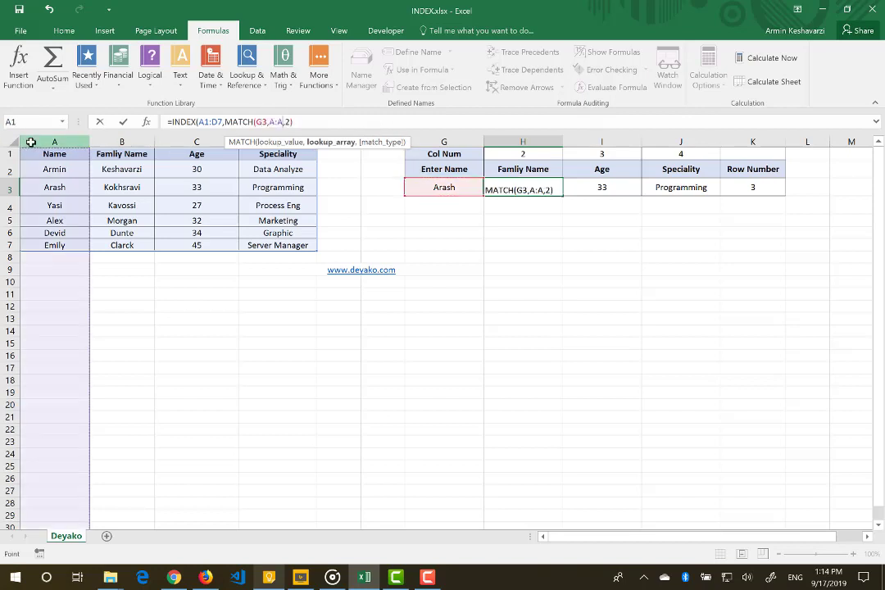
{"action": "type", "text": ",0"}
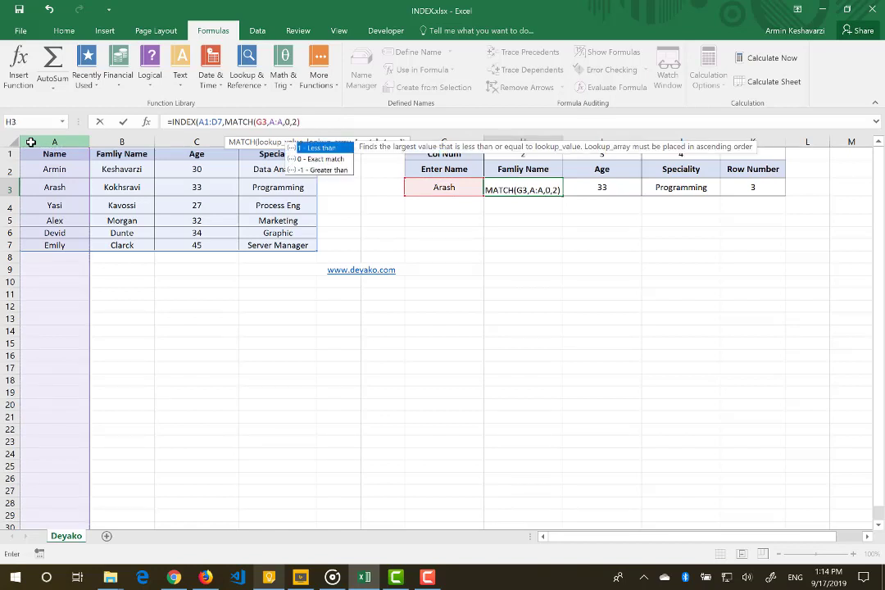
{"action": "type", "text": ")"}
{"action": "key", "text": "Right"}
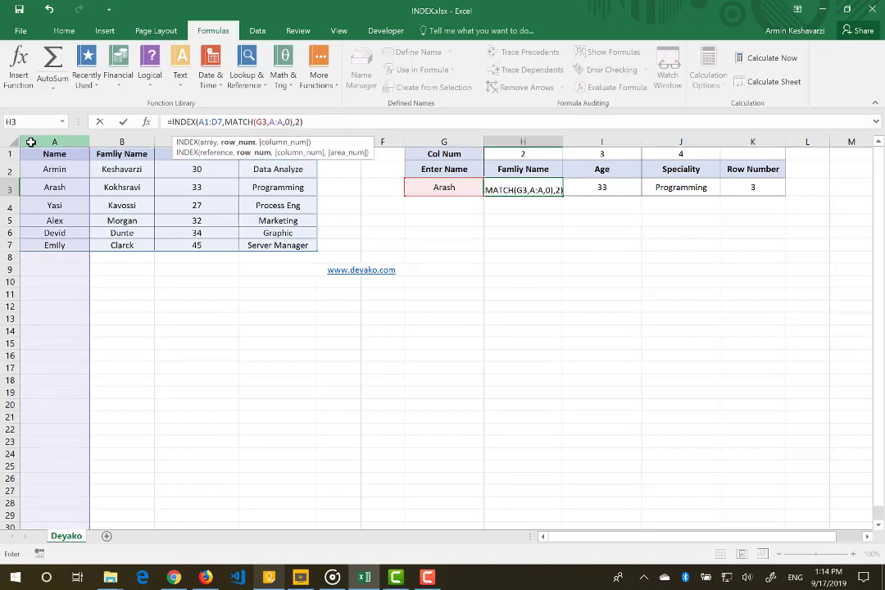
{"action": "key", "text": "Return"}
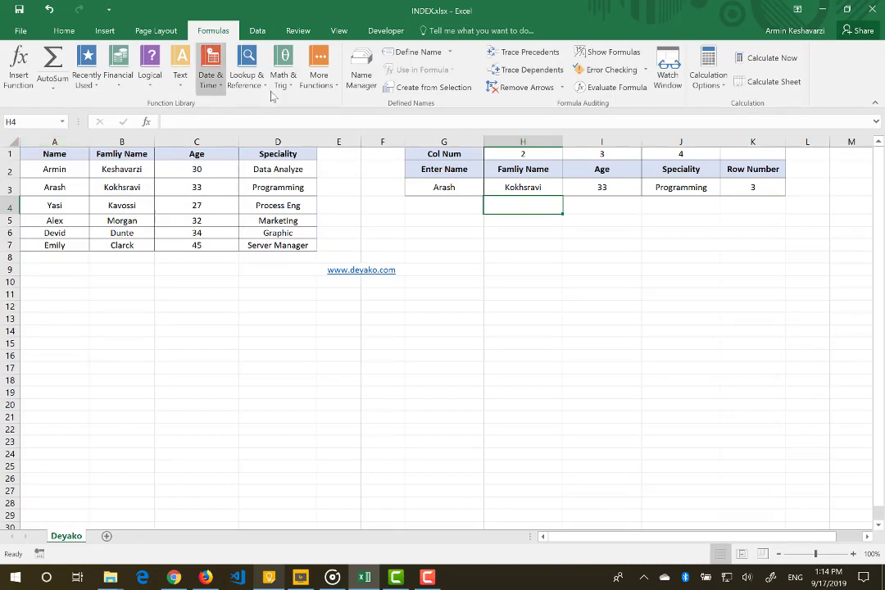
- Copy the INDEX and MATCH expression from H3 without its equals sign, leaving the cell's formula as it is
{"action": "left_click", "coordinate": [524, 187]}
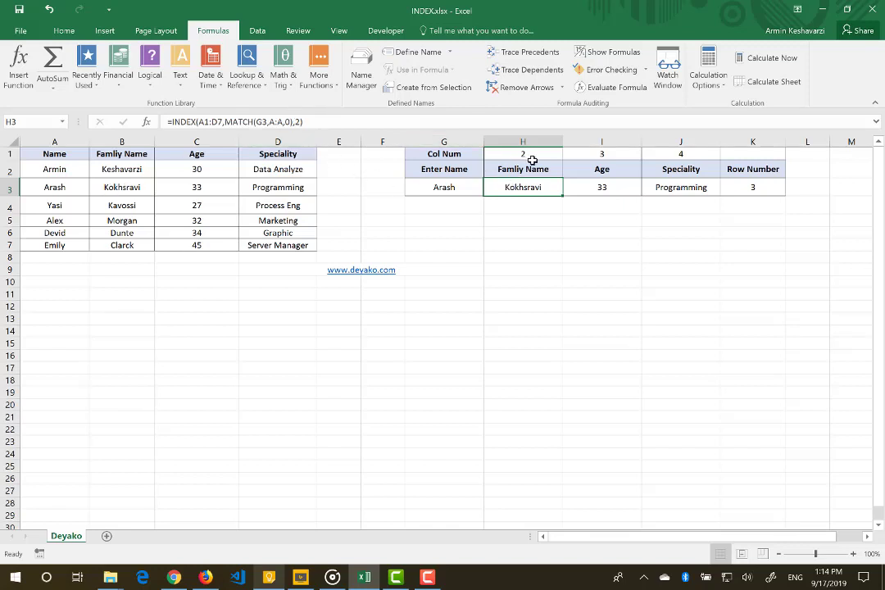
{"action": "mouse_move", "coordinate": [531, 167]}
{"action": "left_mouse_down"}
{"action": "mouse_move", "coordinate": [529, 198]}
{"action": "mouse_move", "coordinate": [534, 184]}
{"action": "left_mouse_up"}
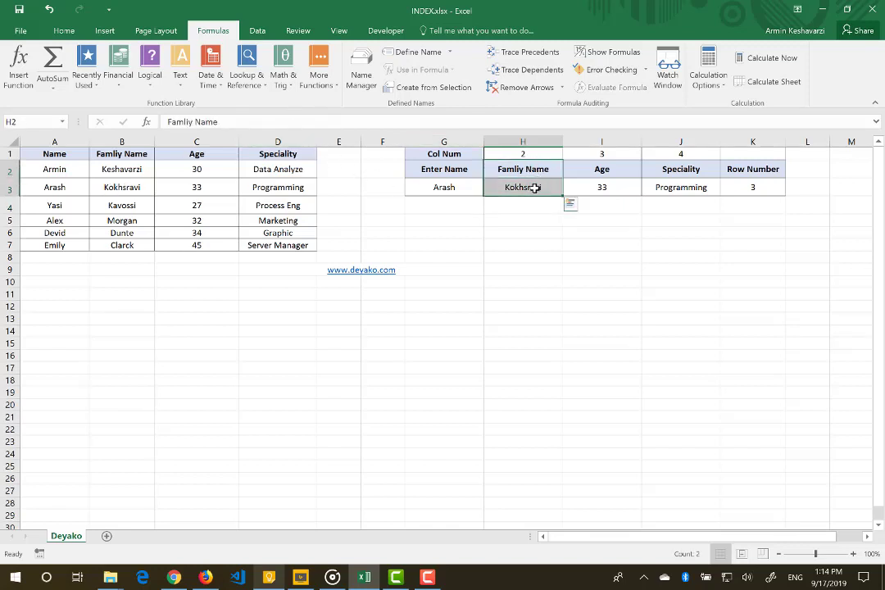
{"action": "key", "text": "Return"}
{"action": "left_click", "coordinate": [534, 187]}
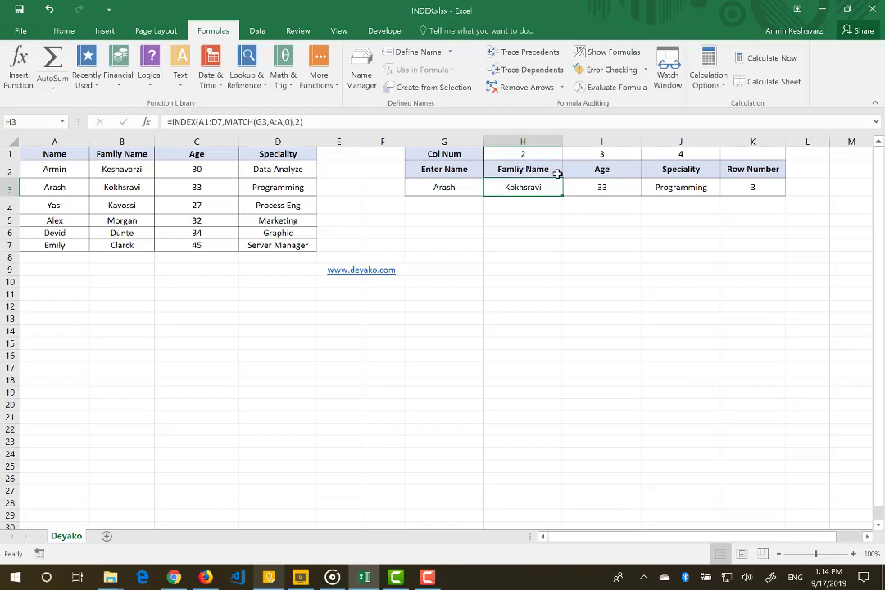
{"action": "left_click", "coordinate": [297, 121]}
{"action": "type", "text": "2"}
{"action": "key", "text": "ctrl+Return"}
{"action": "left_click", "coordinate": [309, 121]}
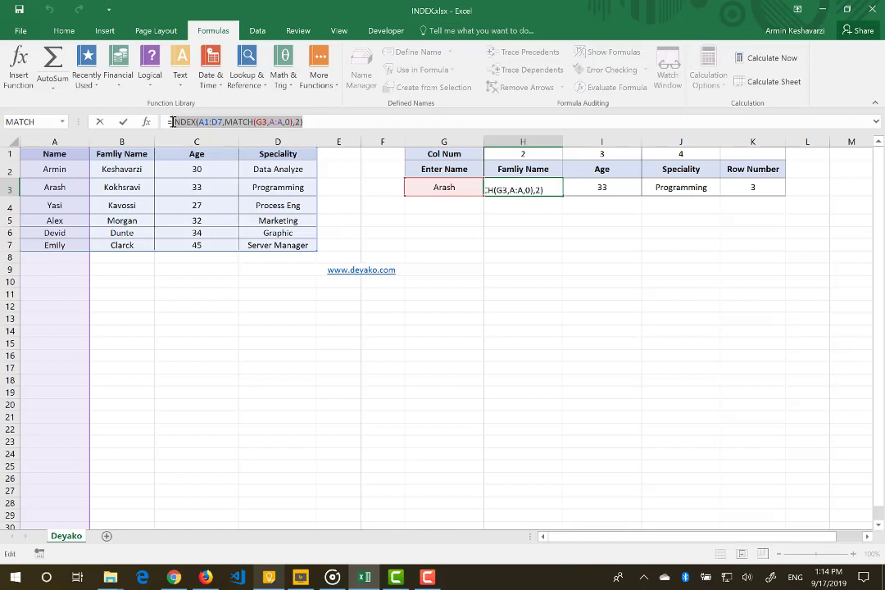
{"action": "key", "text": "Escape"}
- Replace the age formula in I3 with the copied INDEX and MATCH expression, setting its column number to 3
{"action": "left_click", "coordinate": [578, 183]}
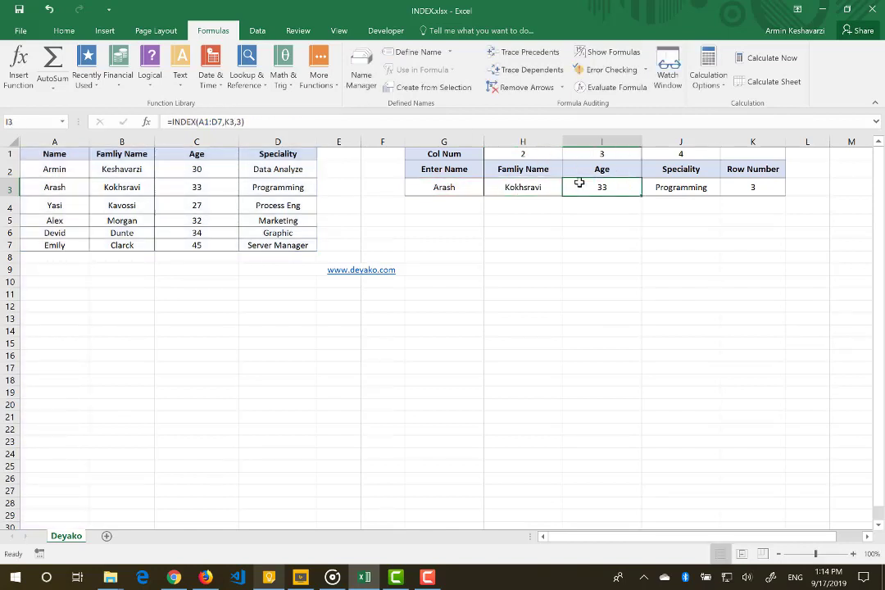
{"action": "type", "text": "="}
{"action": "key", "text": "ctrl+v"}
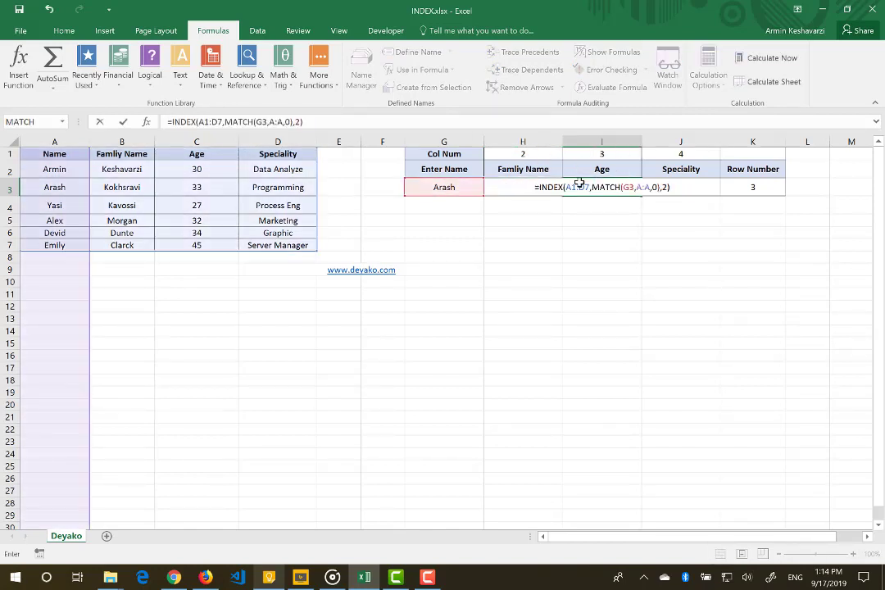
{"action": "left_click", "coordinate": [299, 123]}
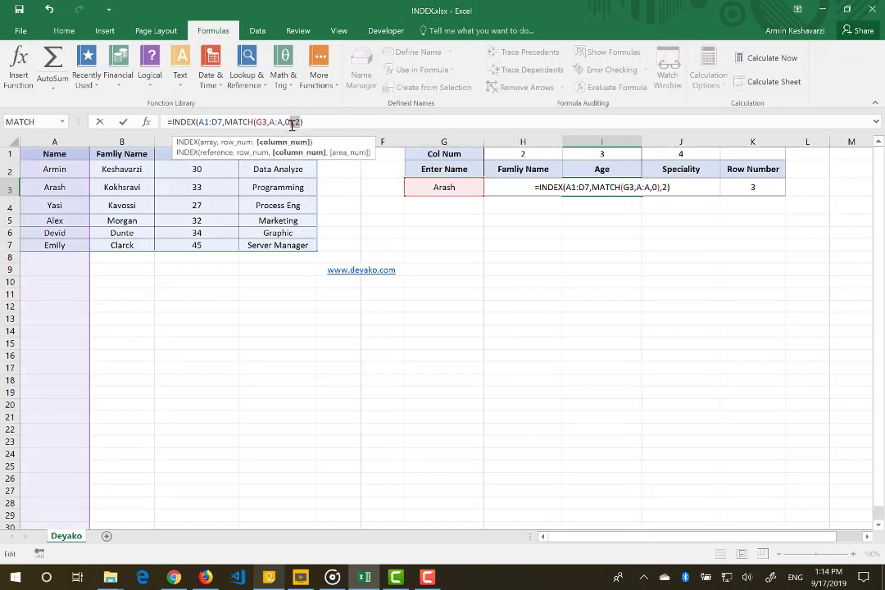
{"action": "left_click_drag", "start_coordinate": [299, 125], "coordinate": [297, 124]}
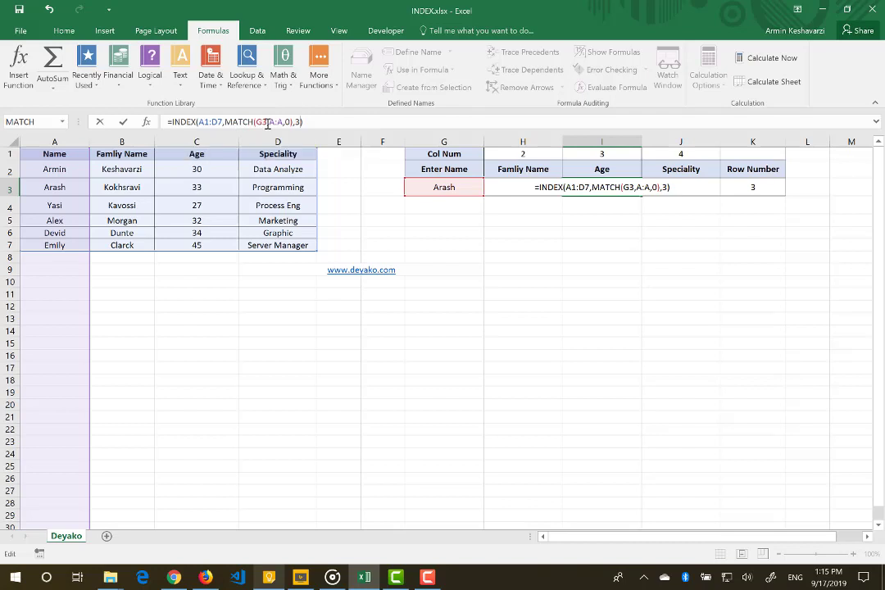
{"action": "key", "text": "Return"}
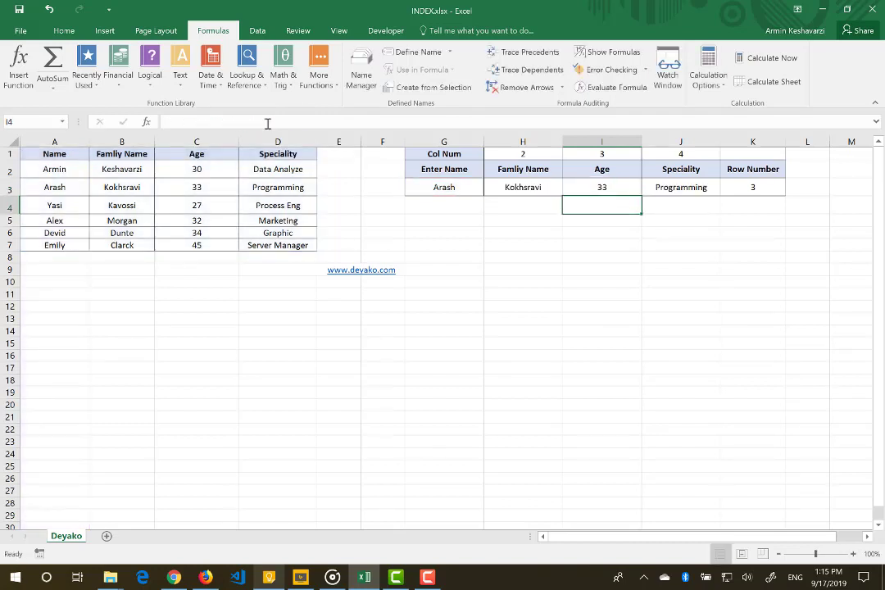
- Make the references in the I3 formula absolute: $A$1:$D$7 for the array, $G$3 for the lookup value and $A:$A for the lookup array
{"action": "left_click", "coordinate": [634, 190]}
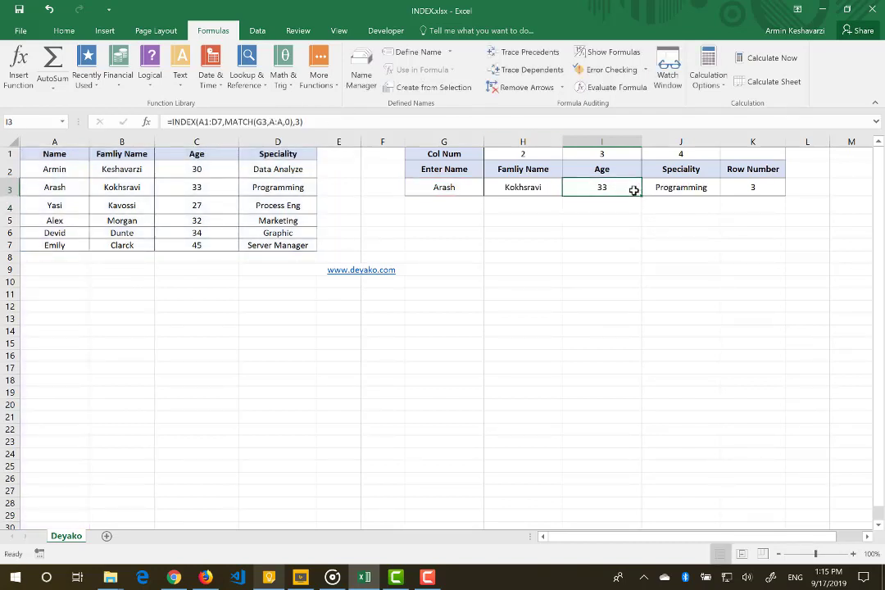
{"action": "left_click", "coordinate": [202, 123]}
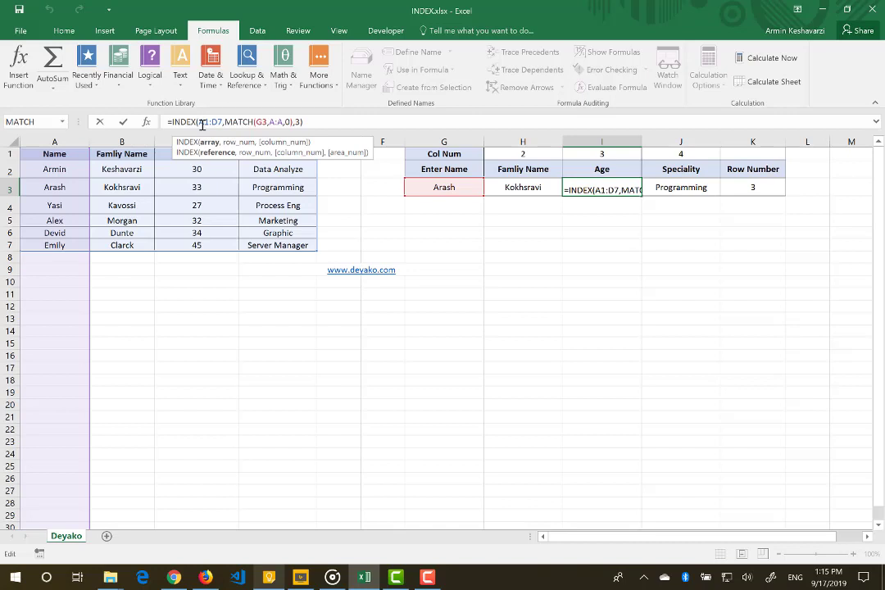
{"action": "left_click_drag", "start_coordinate": [199, 123], "coordinate": [225, 121]}
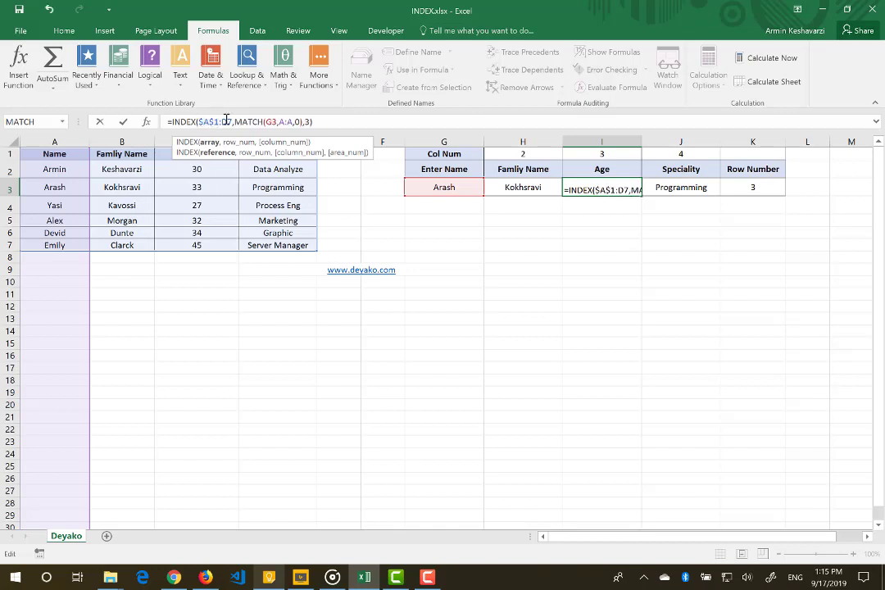
{"action": "key", "text": "F4"}
{"action": "left_click", "coordinate": [288, 121]}
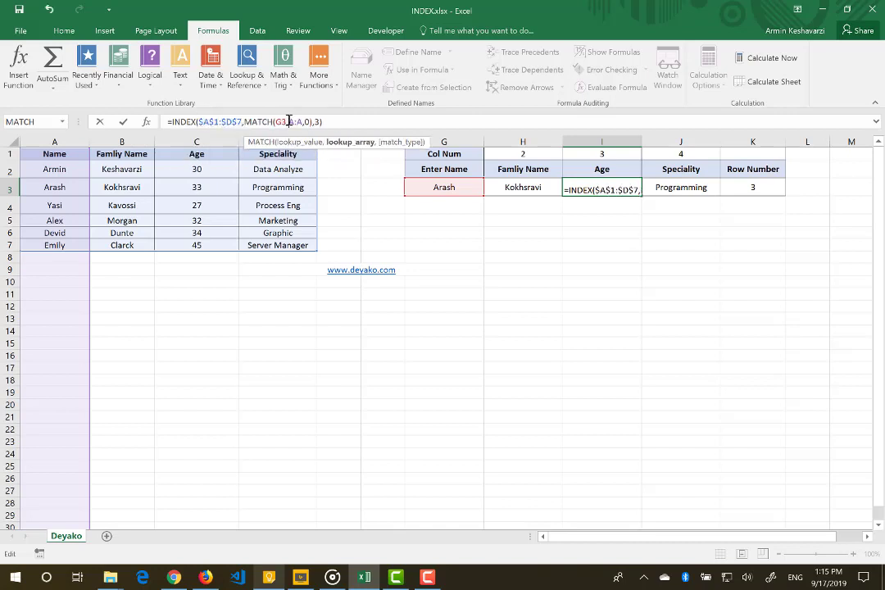
{"action": "left_click_drag", "start_coordinate": [299, 121], "coordinate": [289, 121]}
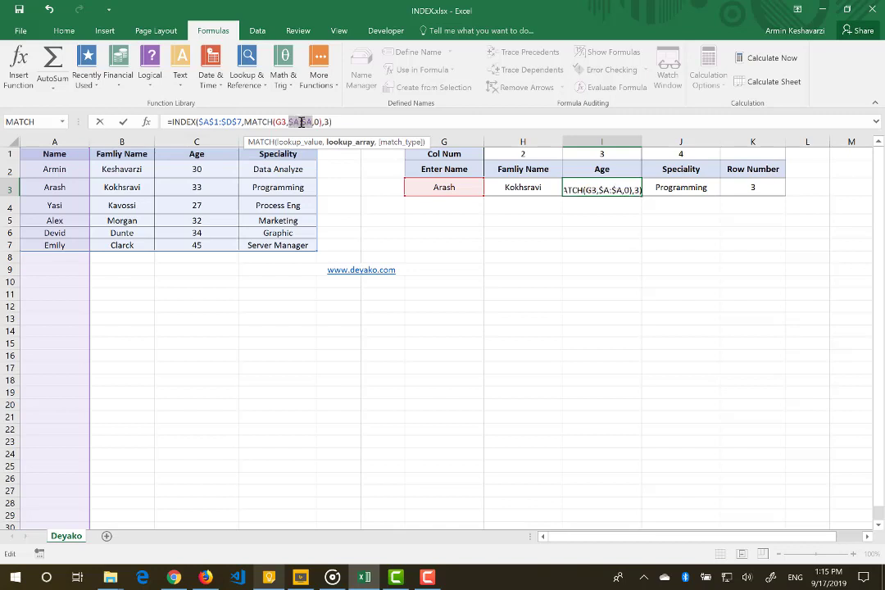
{"action": "key", "text": "F4"}
{"action": "left_click", "coordinate": [279, 122]}
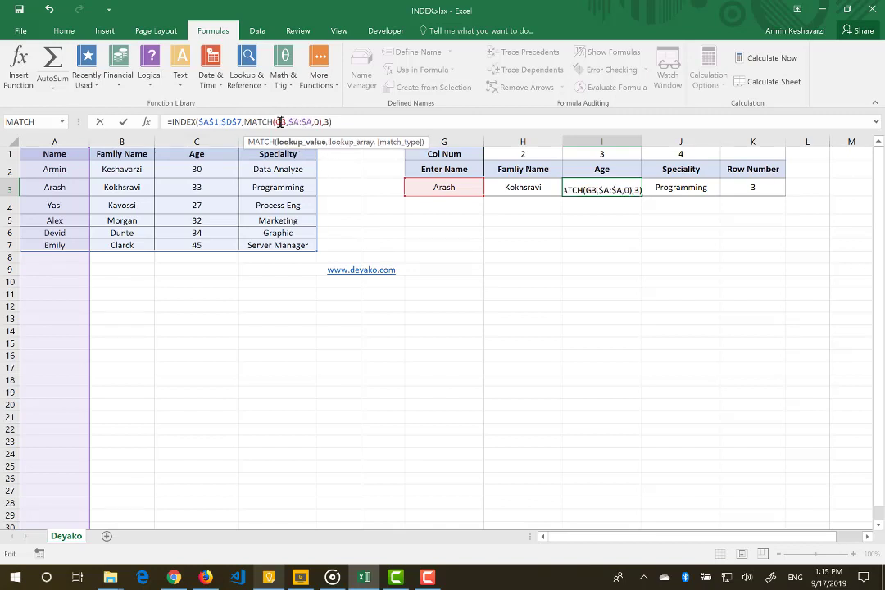
{"action": "key", "text": "F4"}
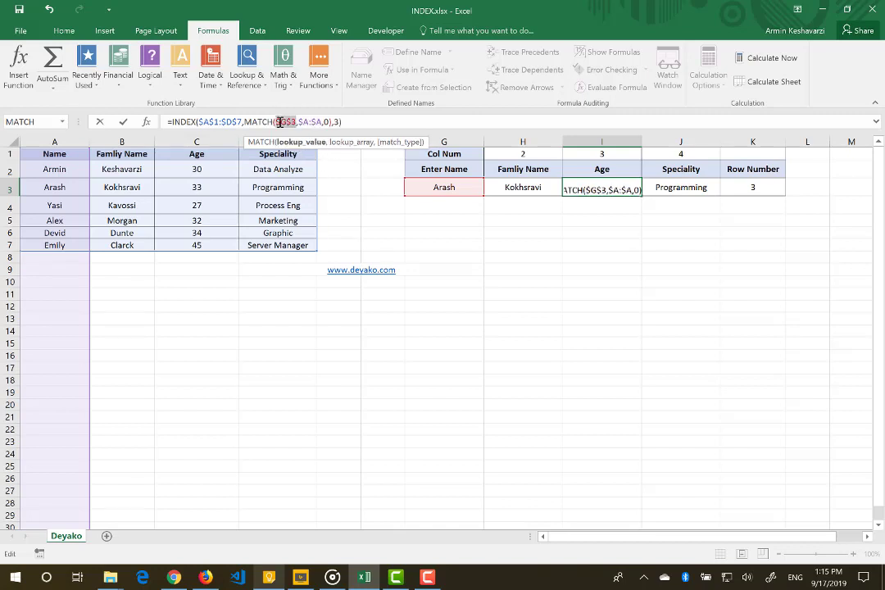
{"action": "key", "text": "Return"}
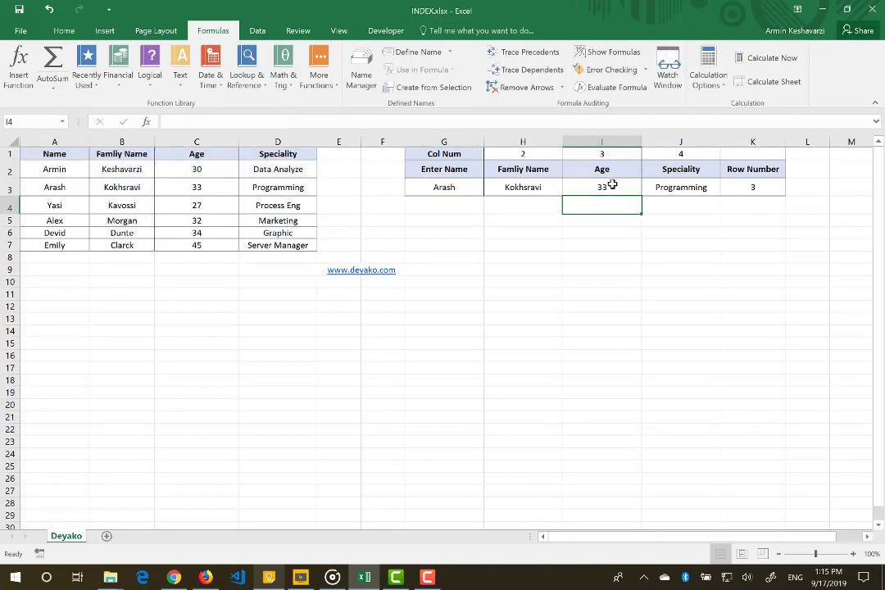
- Copy the I3 age formula into J3 and set the column number in J3 to 4
{"action": "left_click", "coordinate": [613, 185]}
{"action": "left_click_drag", "start_coordinate": [640, 197], "coordinate": [694, 190]}
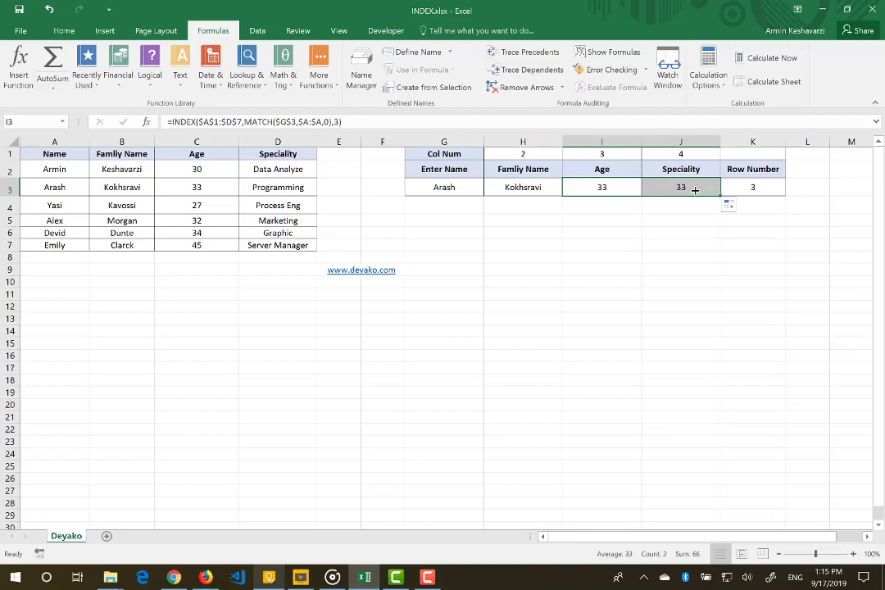
{"action": "left_click", "coordinate": [693, 191]}
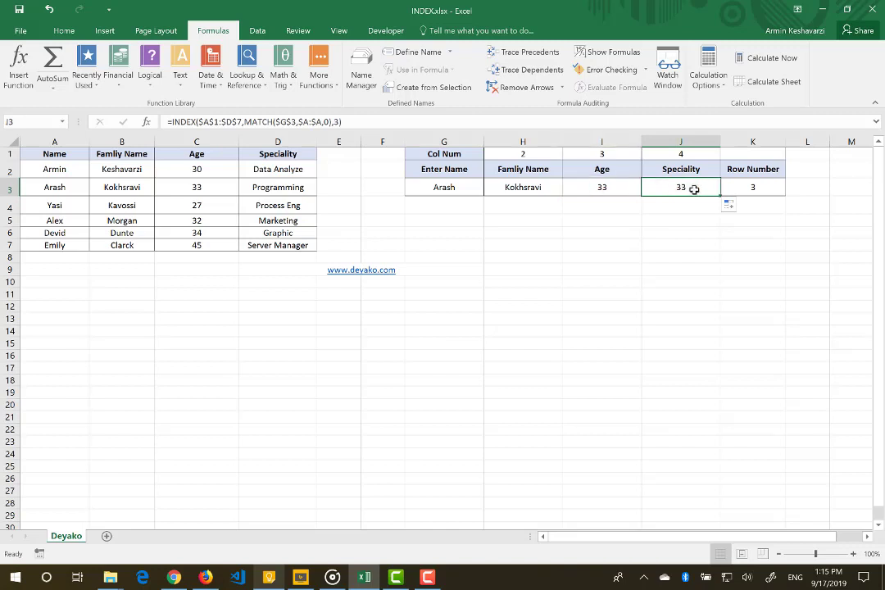
{"action": "left_click", "coordinate": [337, 122]}
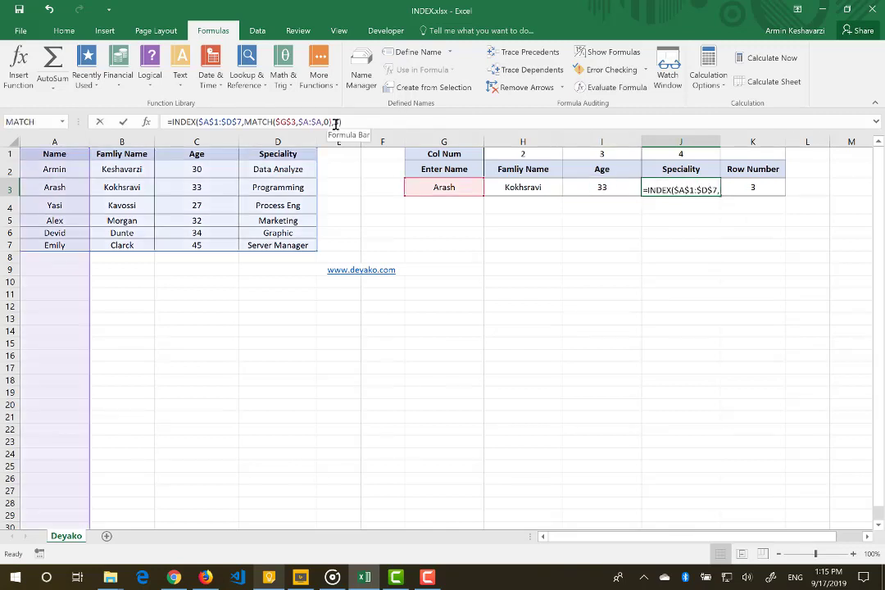
{"action": "left_click", "coordinate": [337, 122]}
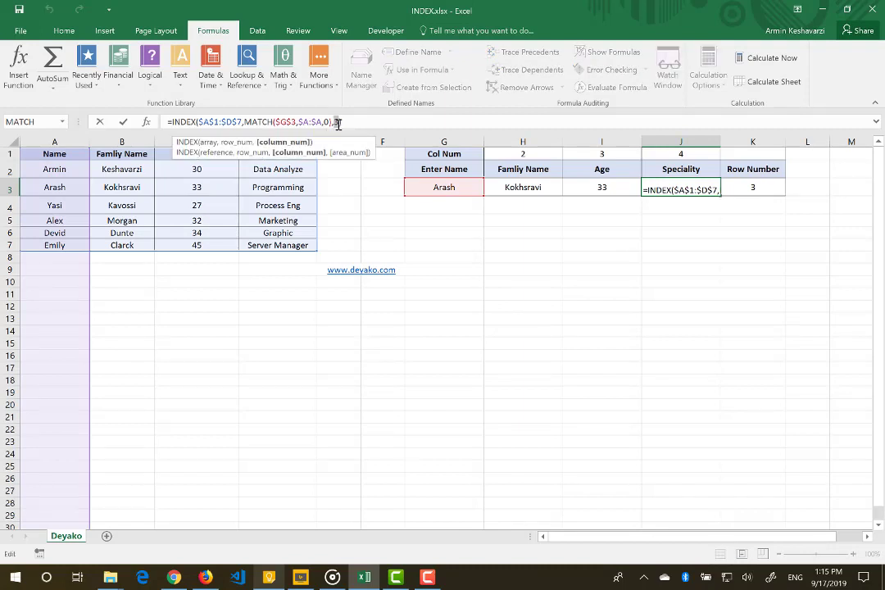
{"action": "type", "text": "4"}
{"action": "key", "text": "Return"}
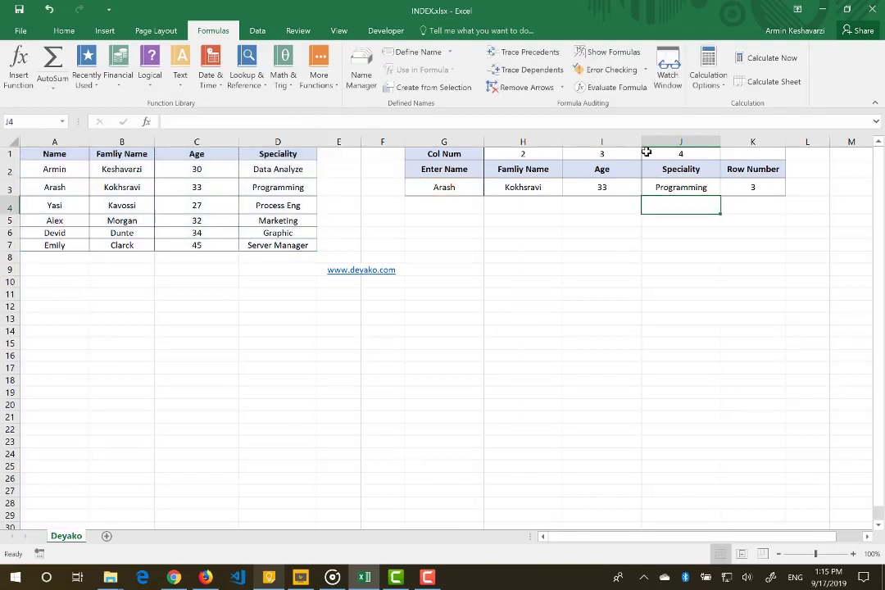
- Replace the fixed column number in the J3 formula with MATCH(J2,A1:D1,0)
{"action": "left_click", "coordinate": [681, 184]}
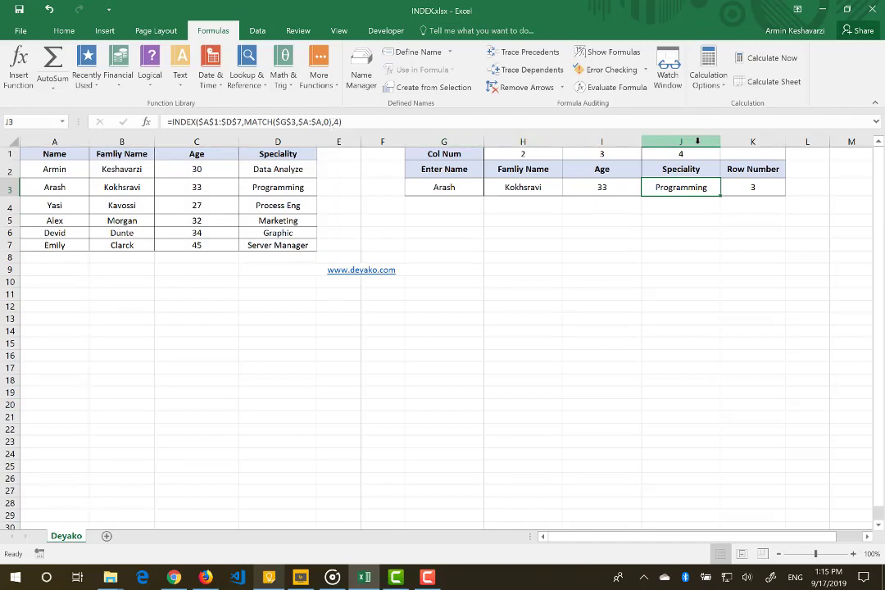
{"action": "left_click", "coordinate": [336, 121]}
{"action": "type", "text": "mat"}
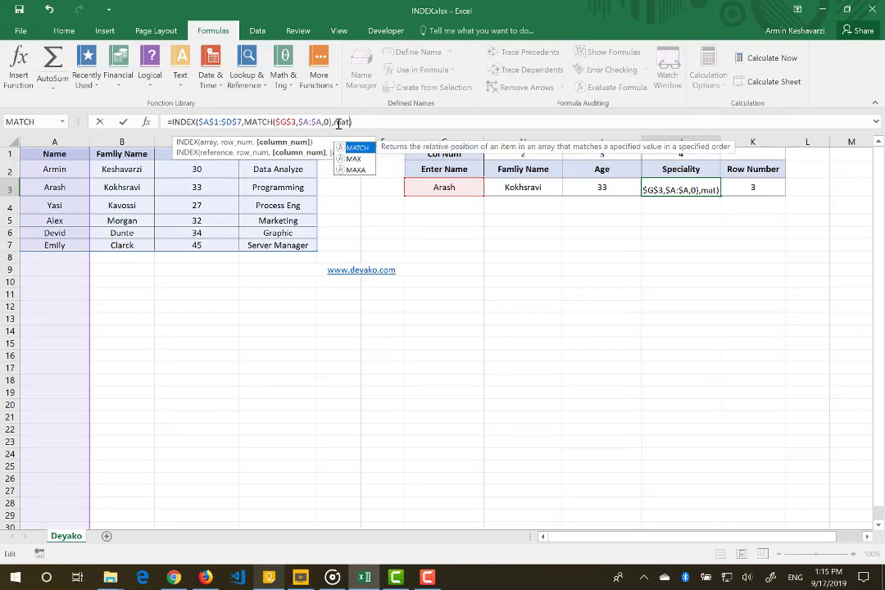
{"action": "key", "text": "Tab"}
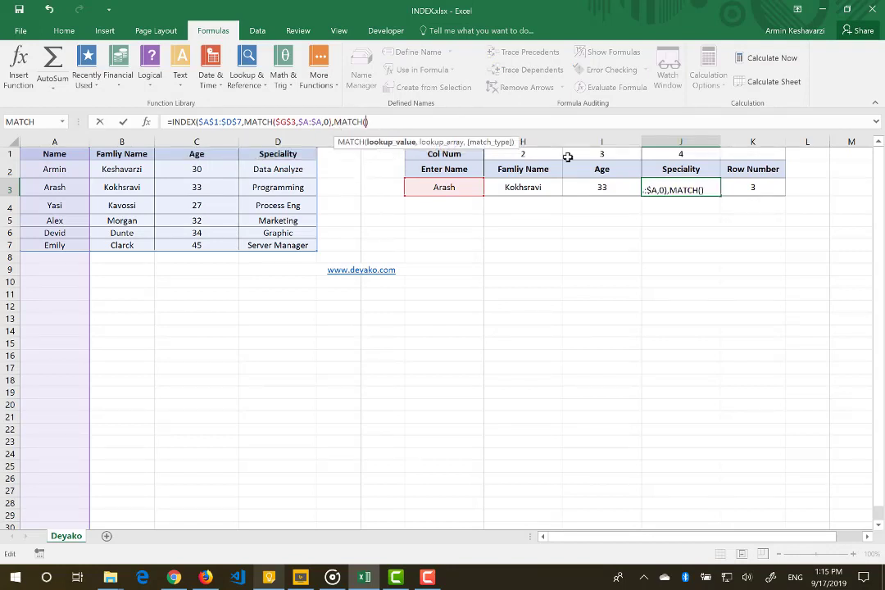
{"action": "left_click", "coordinate": [665, 171]}
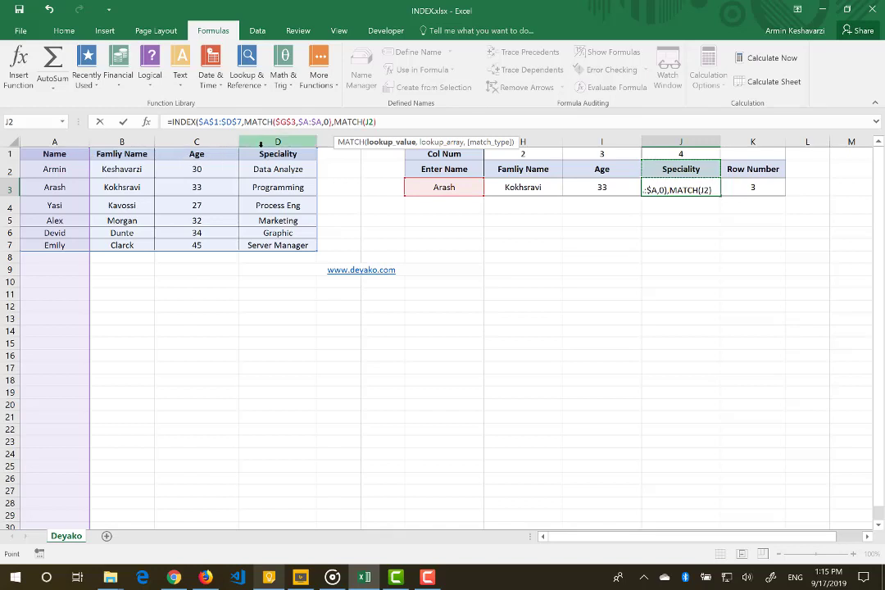
{"action": "type", "text": ","}
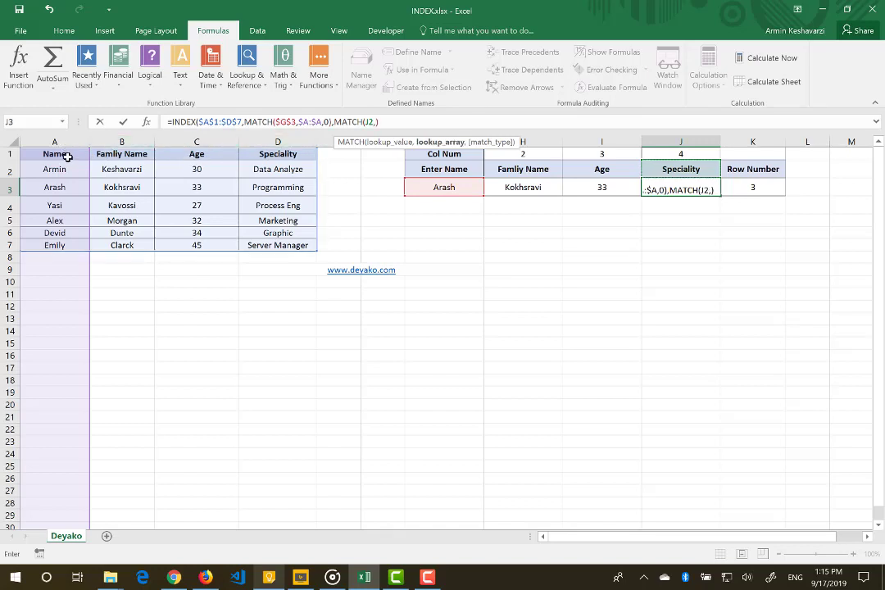
{"action": "left_click_drag", "start_coordinate": [67, 157], "coordinate": [268, 156]}
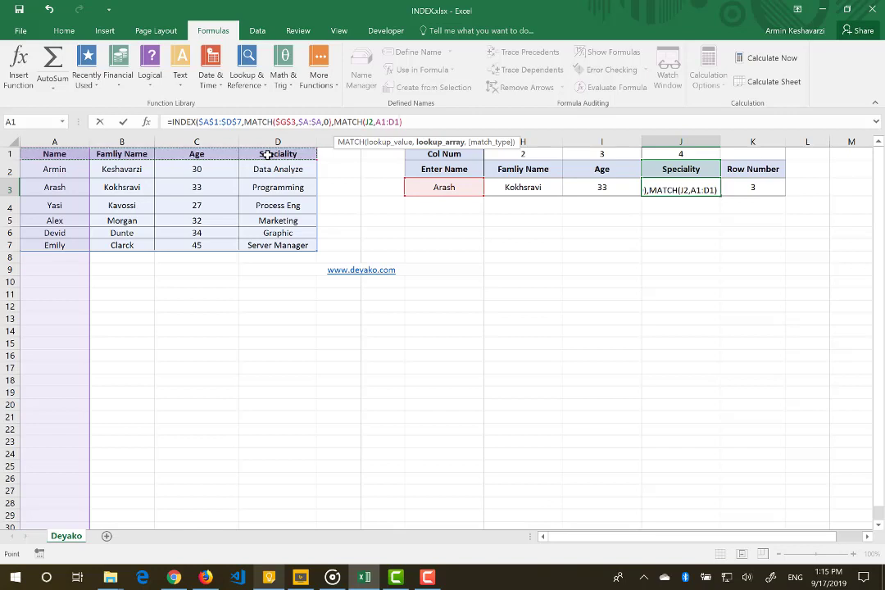
{"action": "type", "text": ",0)"}
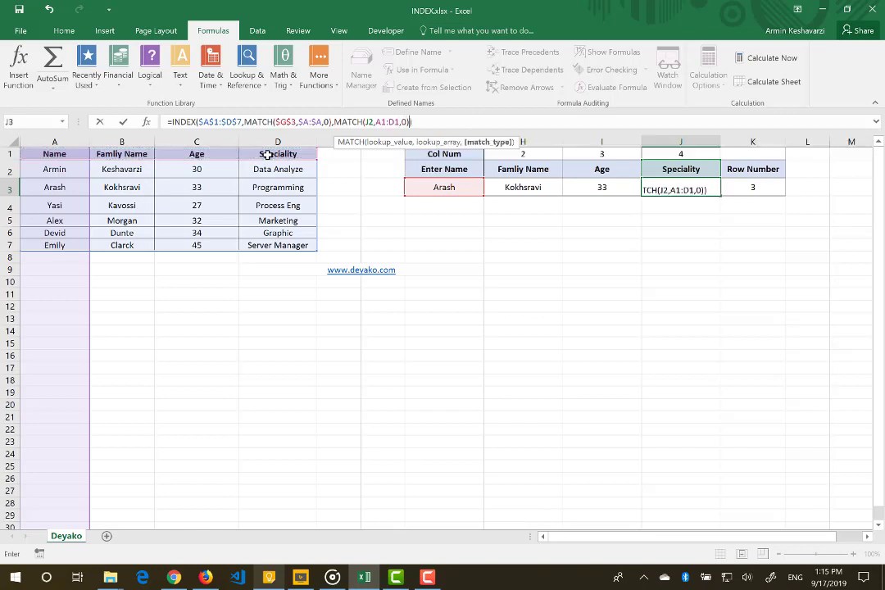
{"action": "key", "text": "Return"}
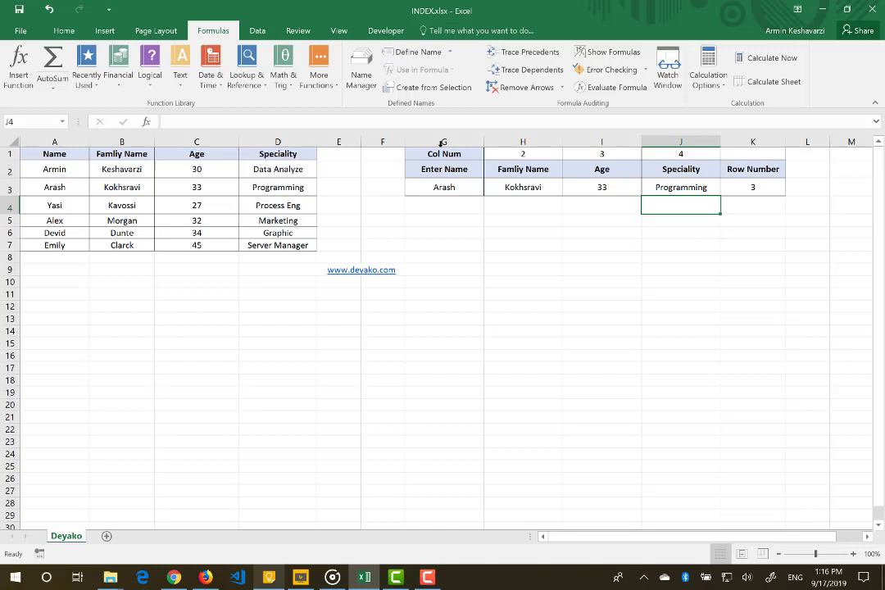
- Make the header range in the second MATCH of the J3 formula absolute as $A$1:$D$1
{"action": "left_click", "coordinate": [695, 189]}
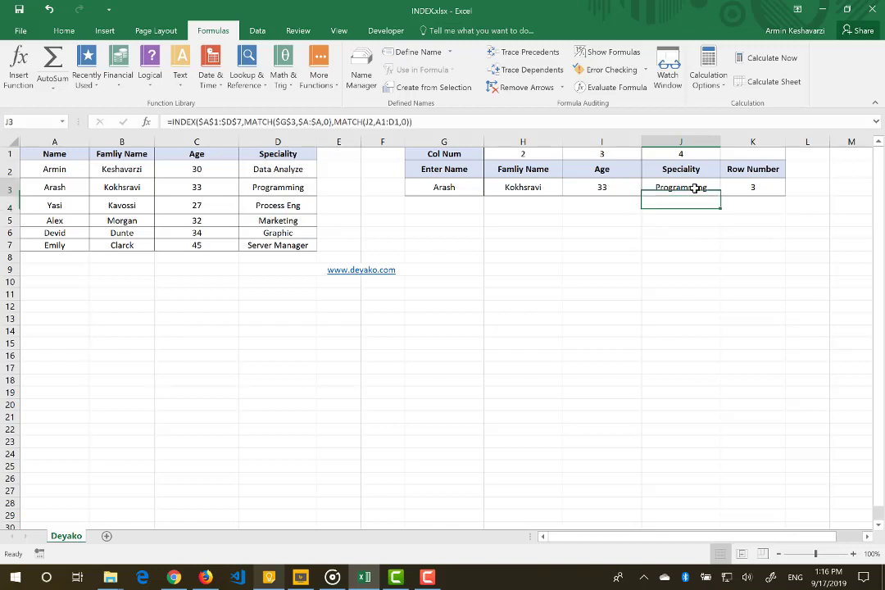
{"action": "left_click", "coordinate": [371, 121]}
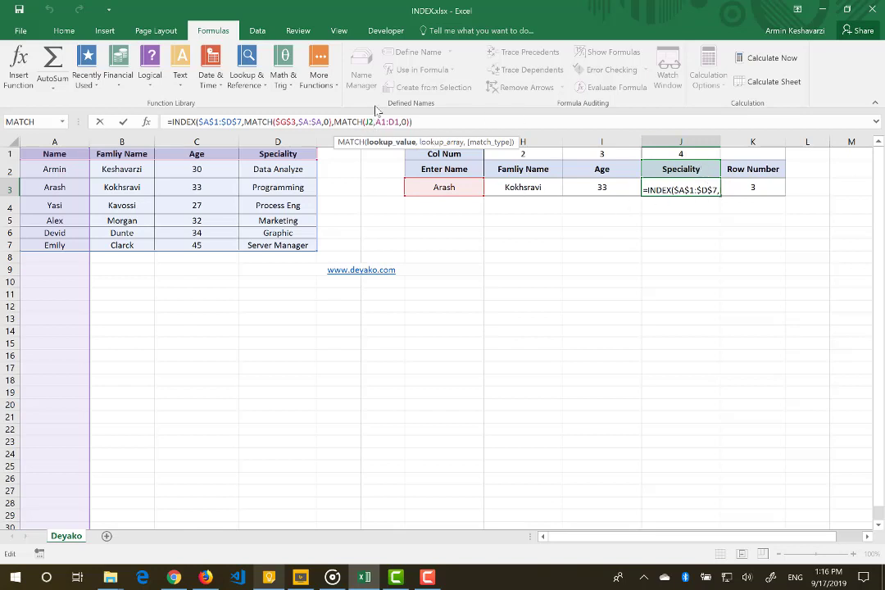
{"action": "left_click", "coordinate": [382, 122]}
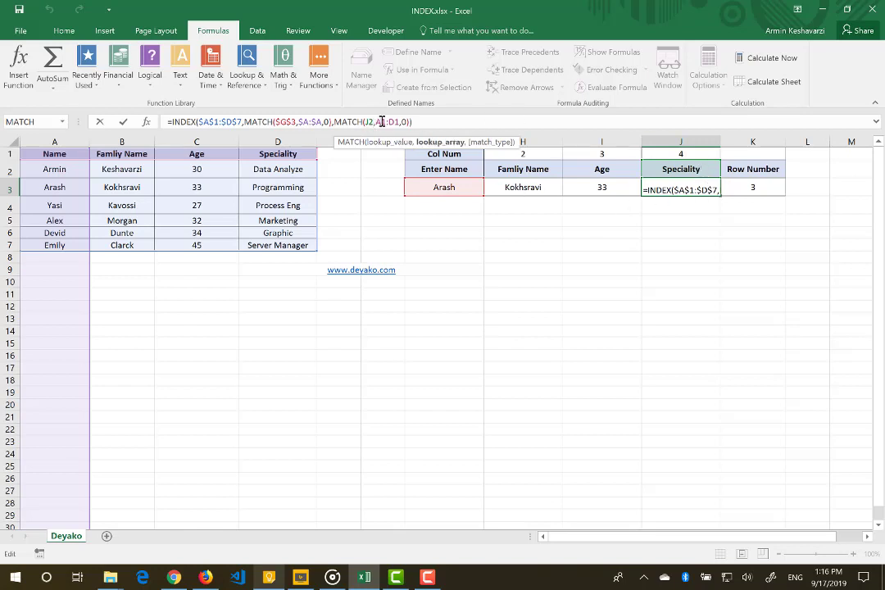
{"action": "key", "text": "F4"}
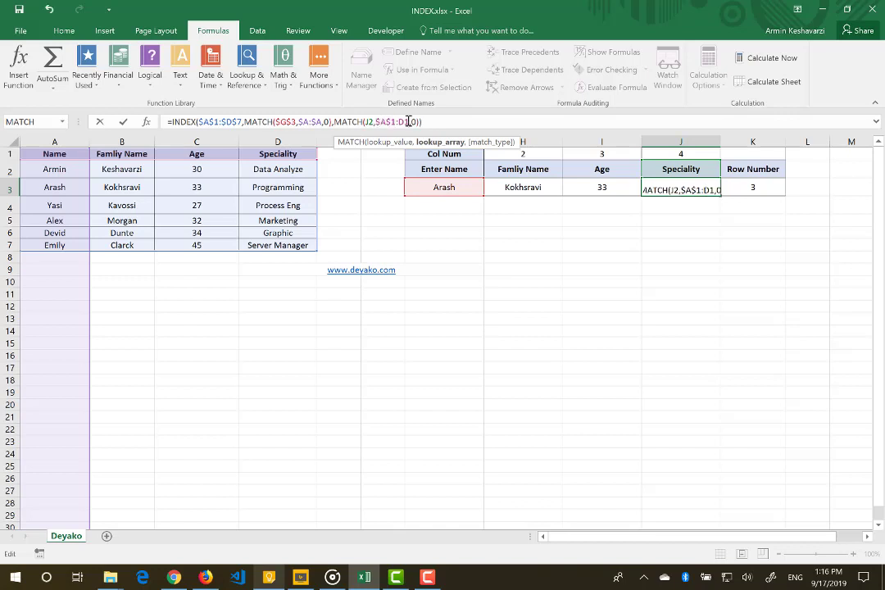
{"action": "key", "text": "Return"}
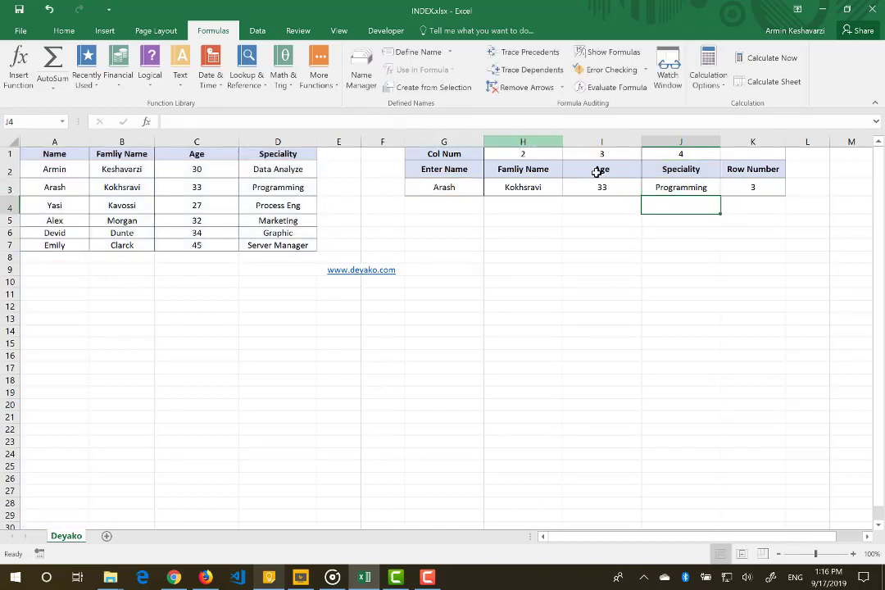
- Fill the J3 formula back across I3 and H3
{"action": "left_click", "coordinate": [704, 192]}
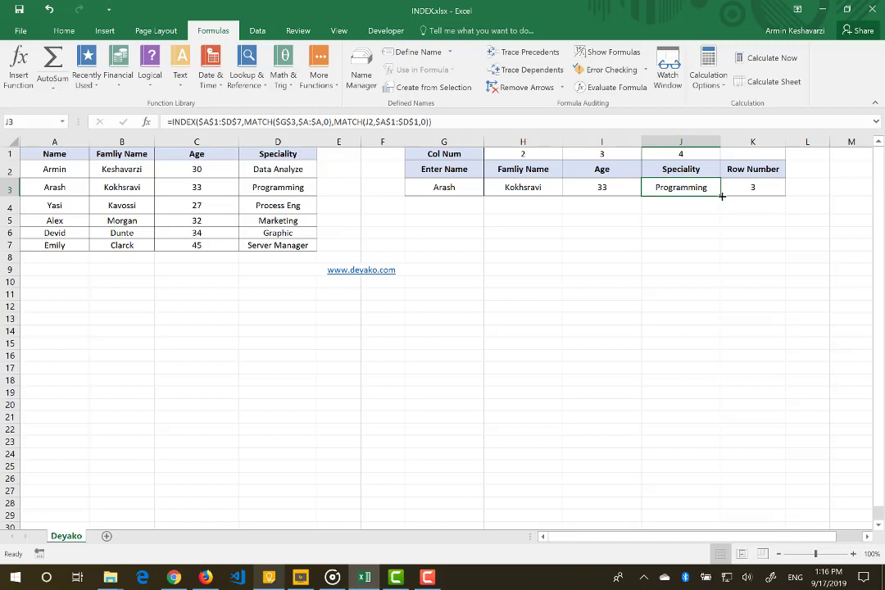
{"action": "left_click_drag", "start_coordinate": [722, 196], "coordinate": [550, 255]}
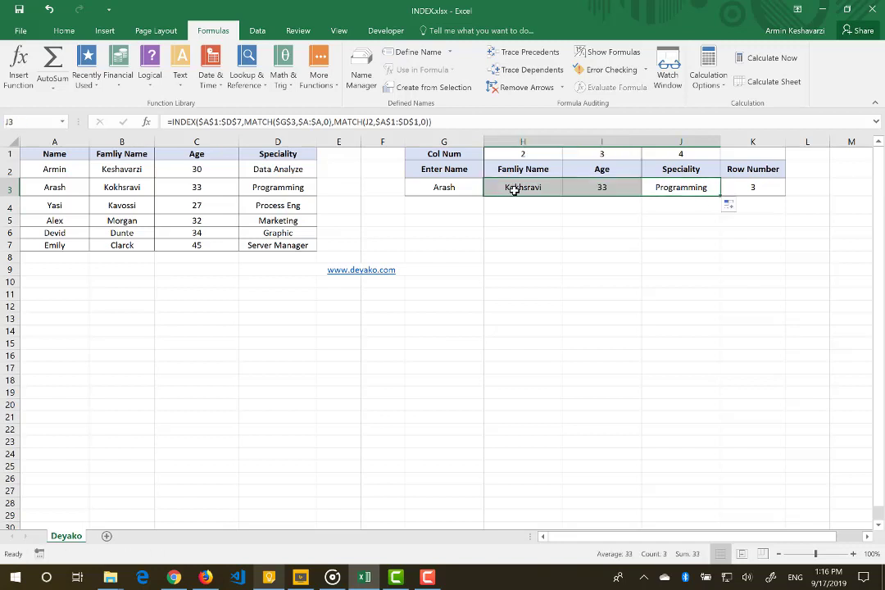
{"action": "left_click", "coordinate": [514, 189]}
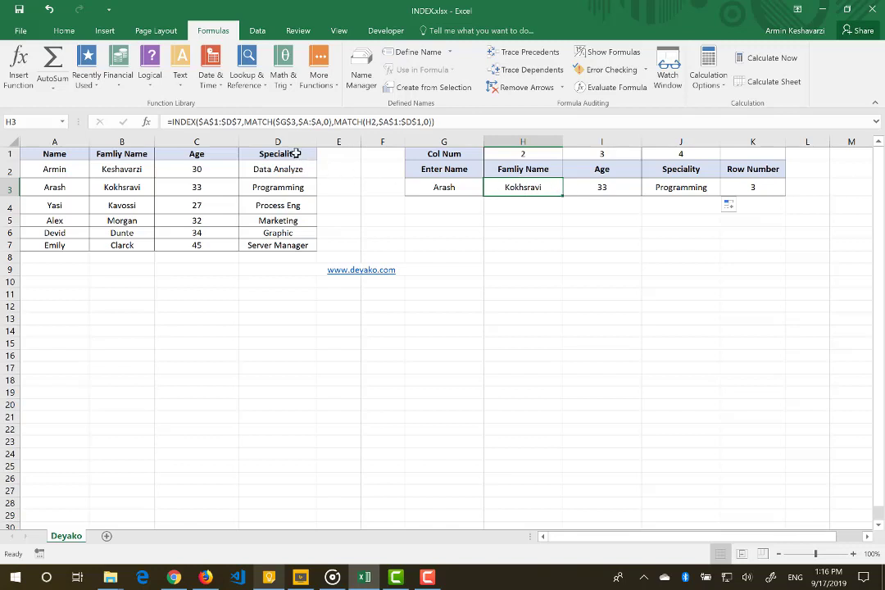
- Re-enter the H3 formula unchanged and fill it across I3 and J3
{"action": "left_click", "coordinate": [183, 121]}
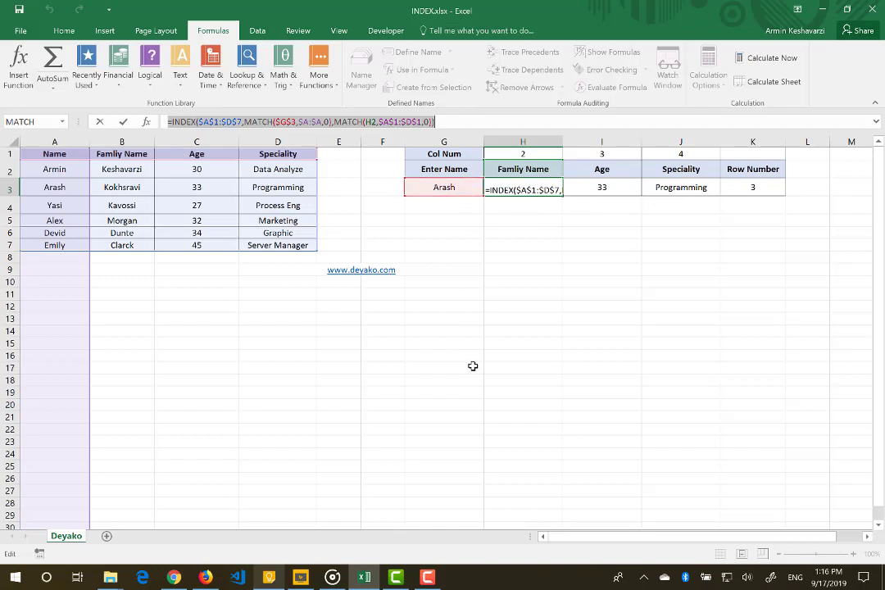
{"action": "key", "text": "ctrl+Return"}
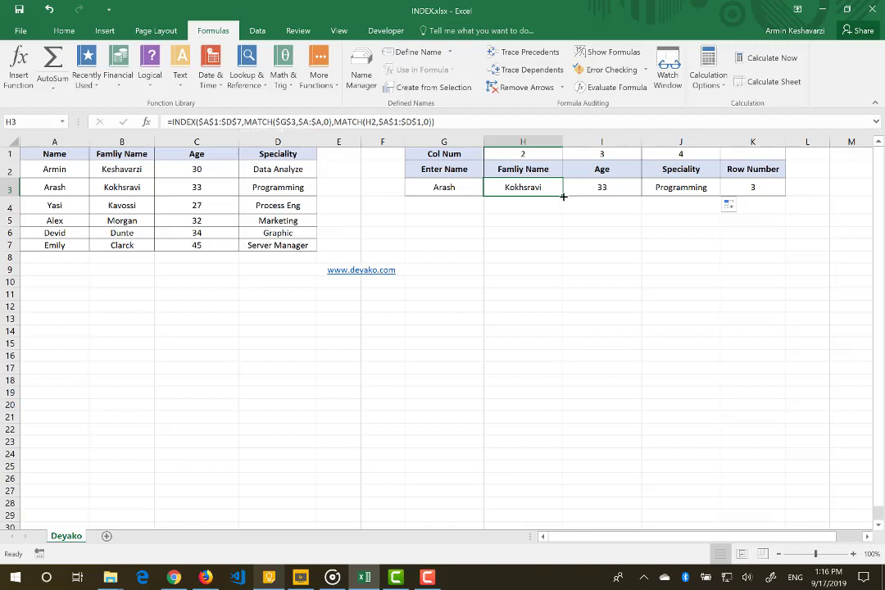
{"action": "left_click_drag", "start_coordinate": [565, 196], "coordinate": [725, 191]}
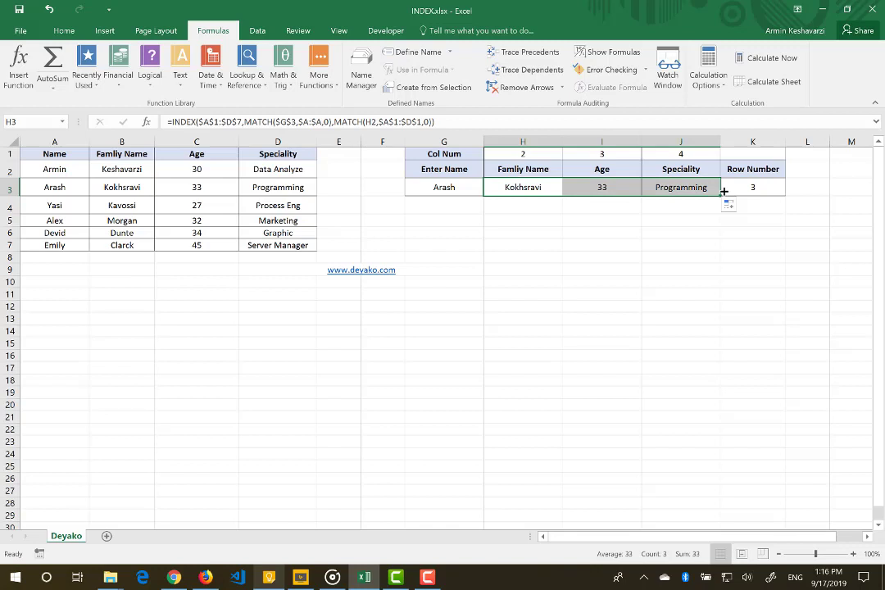
- Replace the row-number MATCH($G$3,$A:$A,0) in the H3 formula with the absolute reference $K$3
{"action": "left_click", "coordinate": [534, 190]}
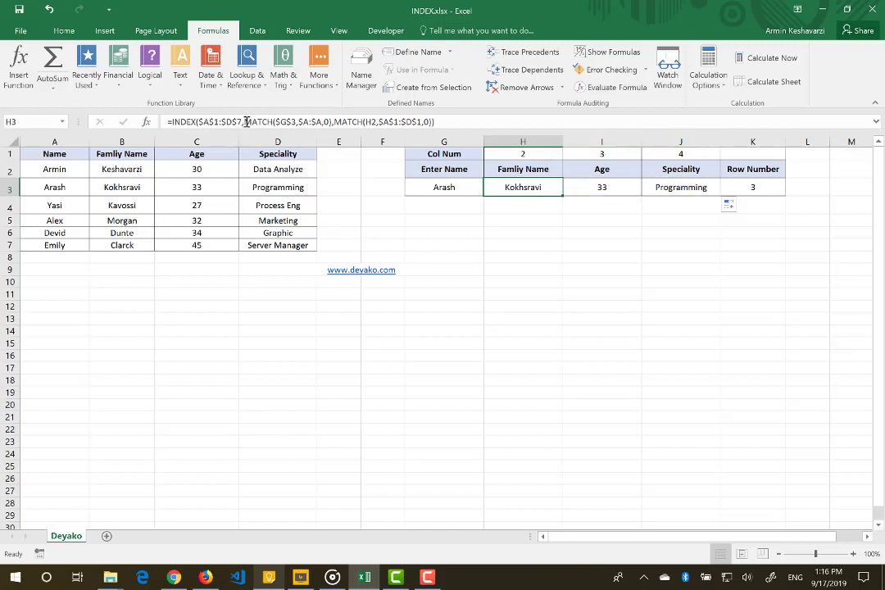
{"action": "left_click", "coordinate": [305, 123]}
{"action": "left_click_drag", "start_coordinate": [306, 123], "coordinate": [337, 121]}
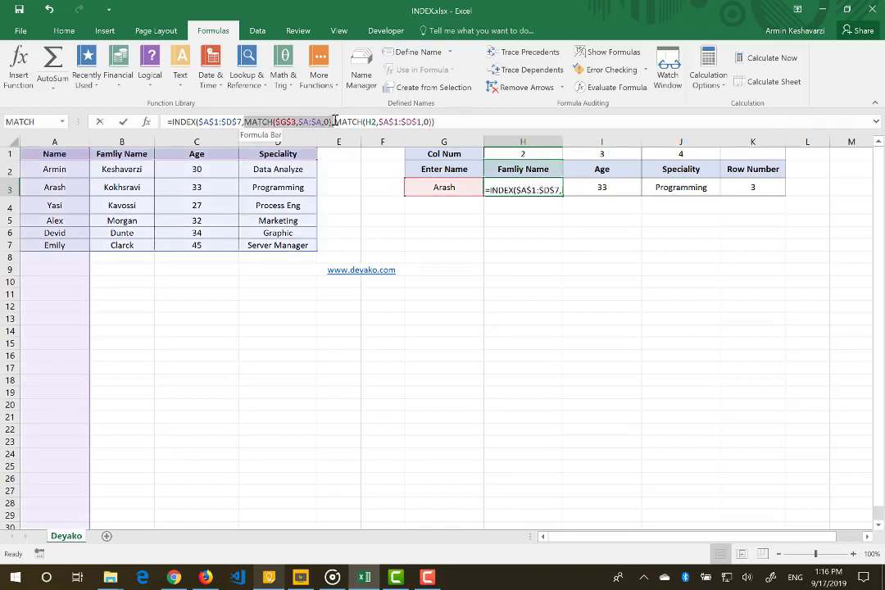
{"action": "key", "text": "Delete"}
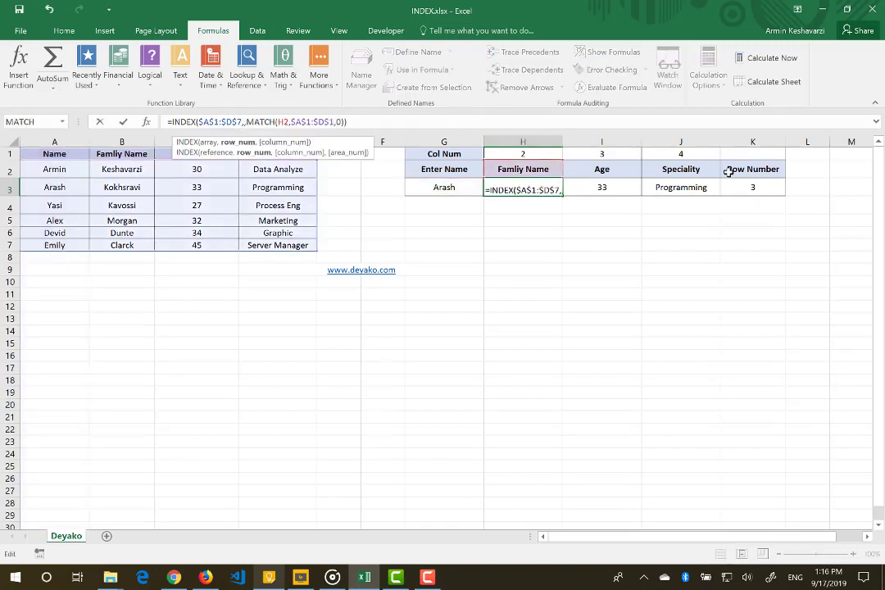
{"action": "left_click", "coordinate": [755, 187]}
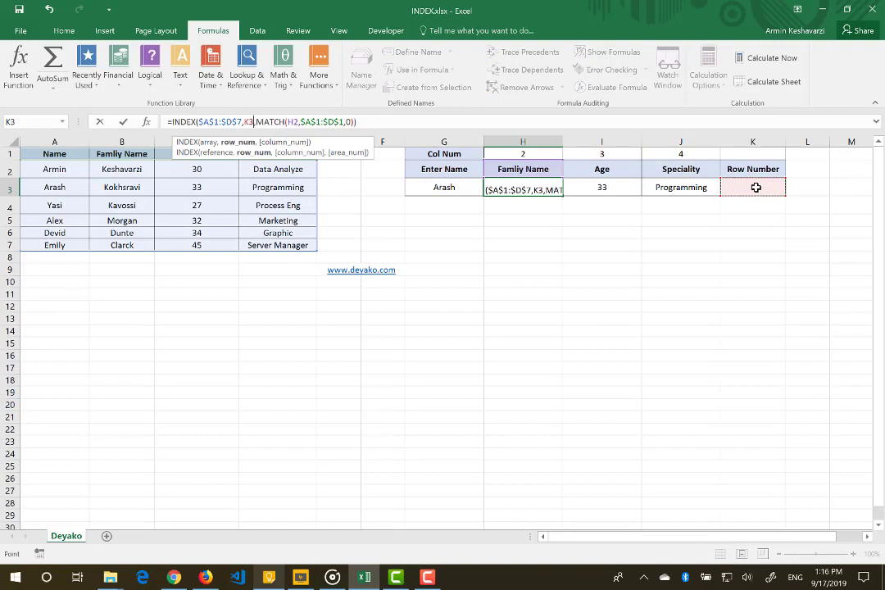
{"action": "key", "text": "F4"}
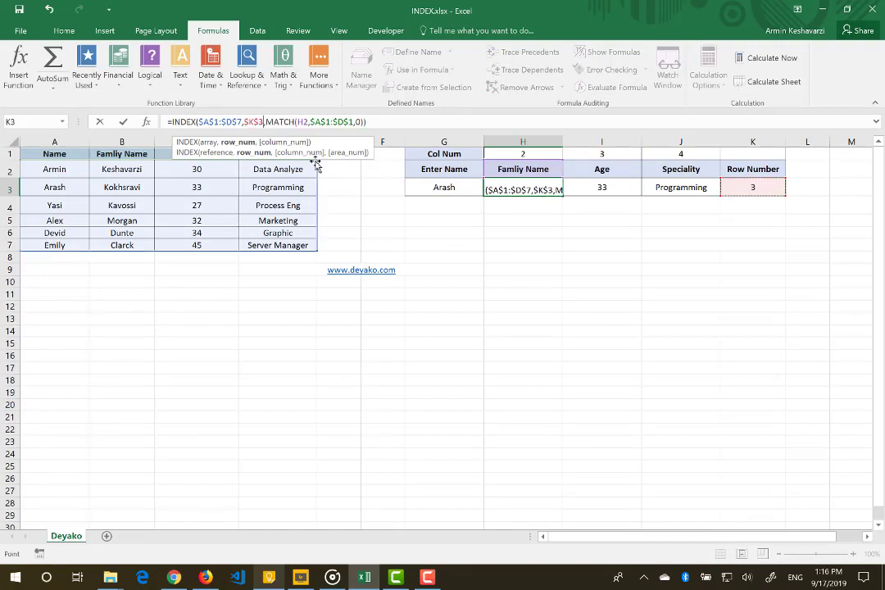
- Replace the column-number MATCH in the H3 formula with H1, and fill the formula across I3 and J3
{"action": "left_click_drag", "start_coordinate": [266, 122], "coordinate": [366, 122]}
{"action": "key", "text": "Delete"}
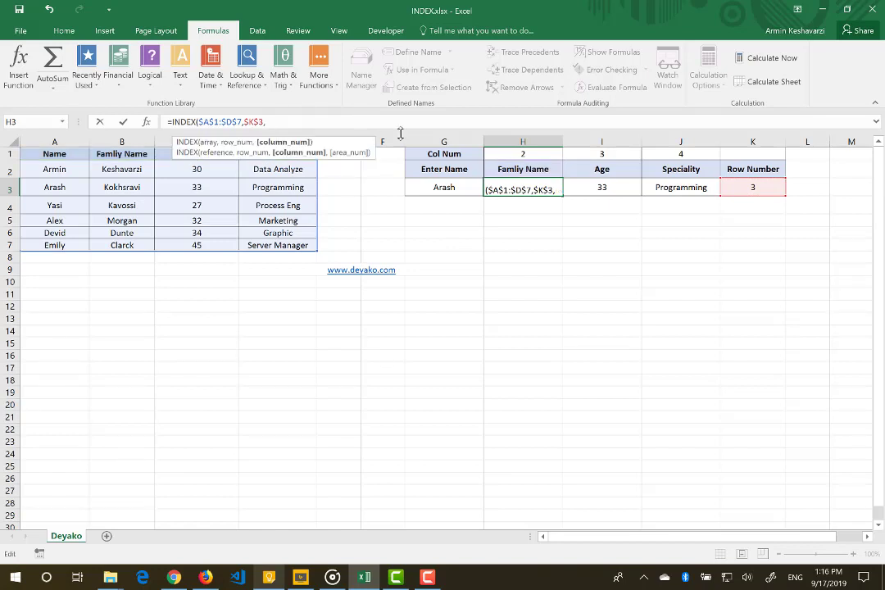
{"action": "left_click", "coordinate": [501, 153]}
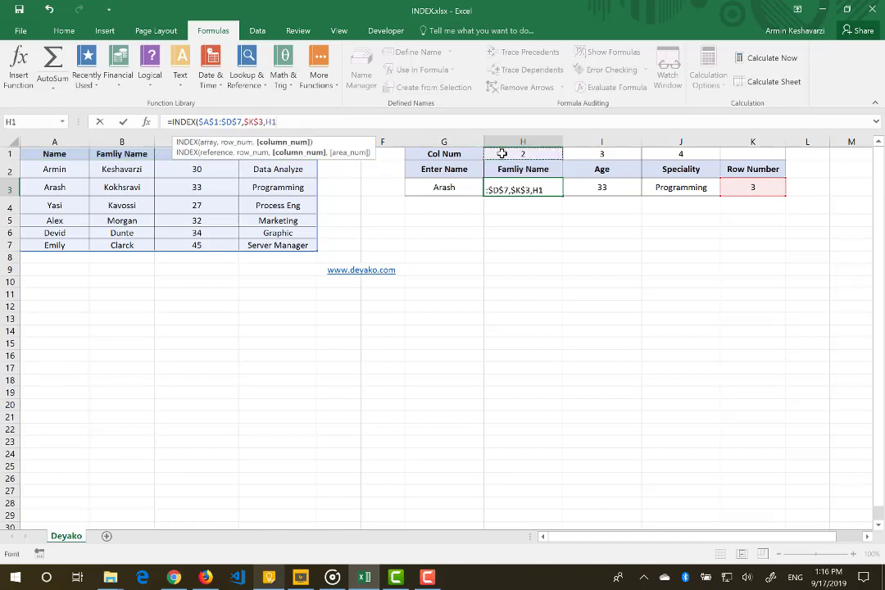
{"action": "key", "text": "Return"}
{"action": "left_click", "coordinate": [535, 190]}
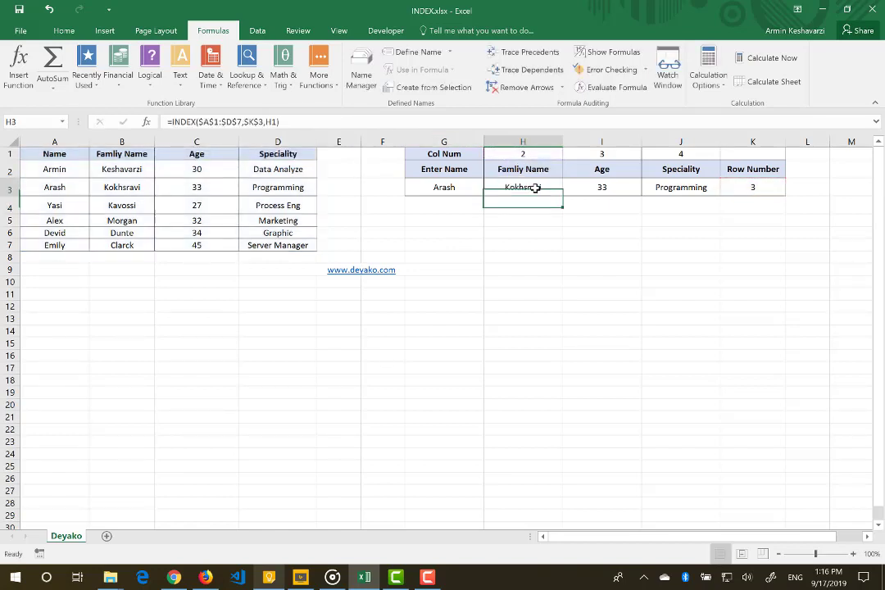
{"action": "left_click_drag", "start_coordinate": [561, 194], "coordinate": [674, 192]}
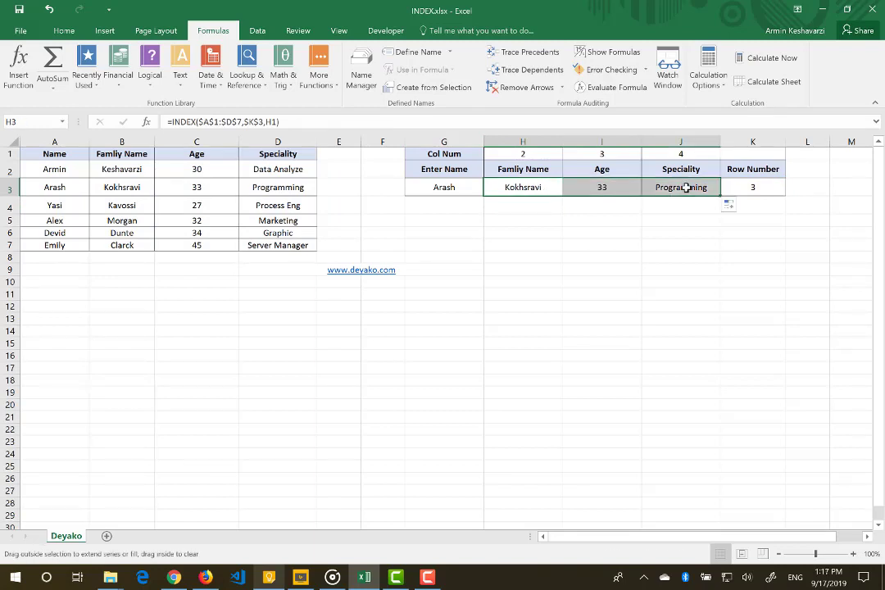
- Review the formulas in the column number cell H1, the row number cell K3 and the result cells H3:J3
{"action": "left_click", "coordinate": [543, 154]}
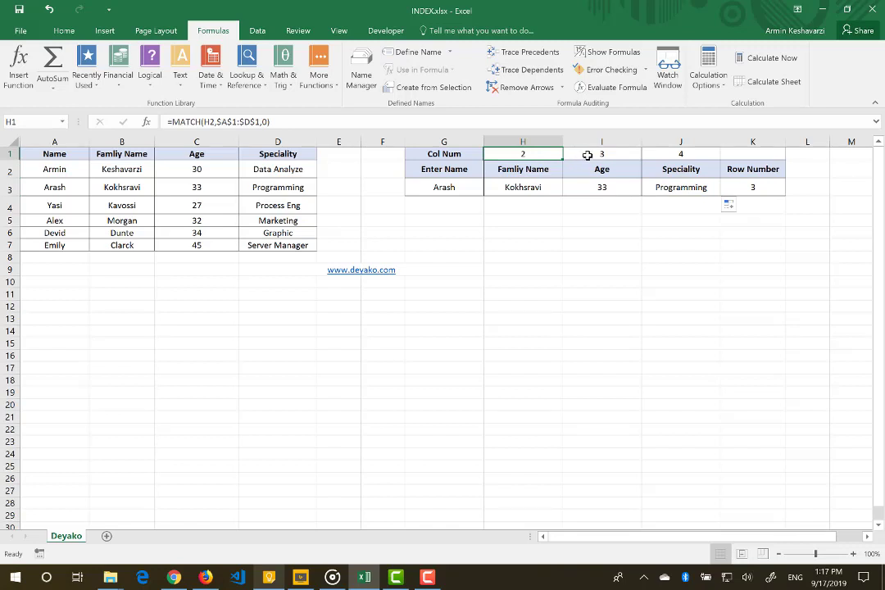
{"action": "left_click", "coordinate": [520, 188]}
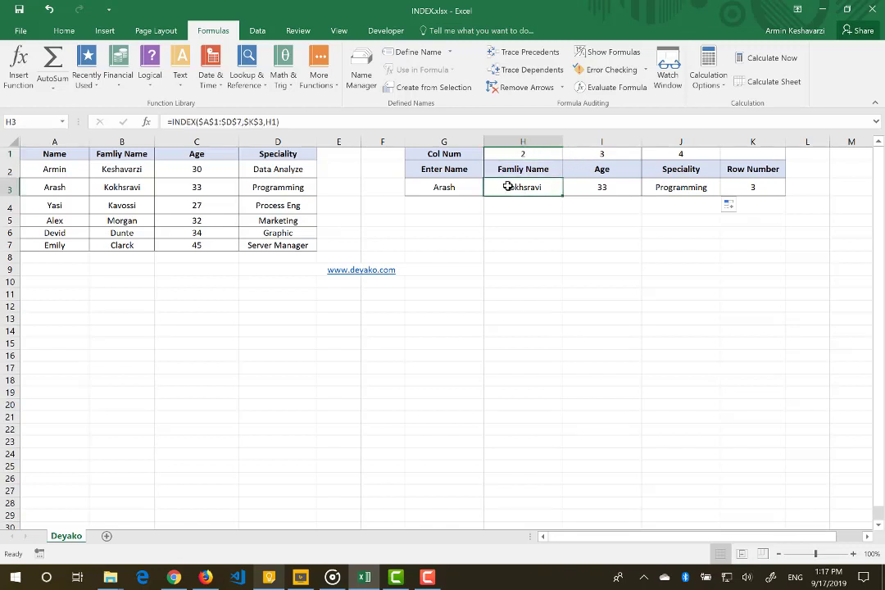
{"action": "left_click", "coordinate": [736, 188]}
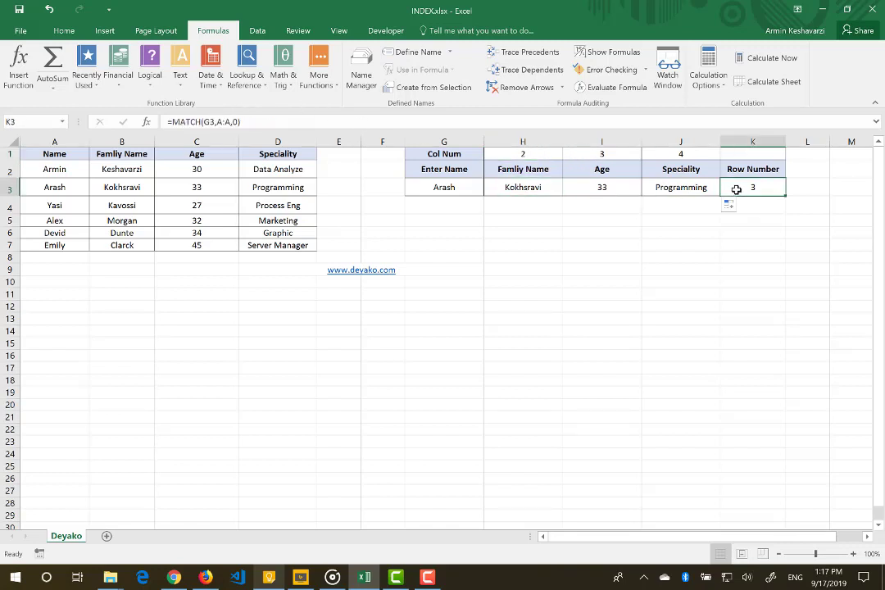
{"action": "left_click", "coordinate": [627, 188]}
{"action": "left_click", "coordinate": [670, 187]}
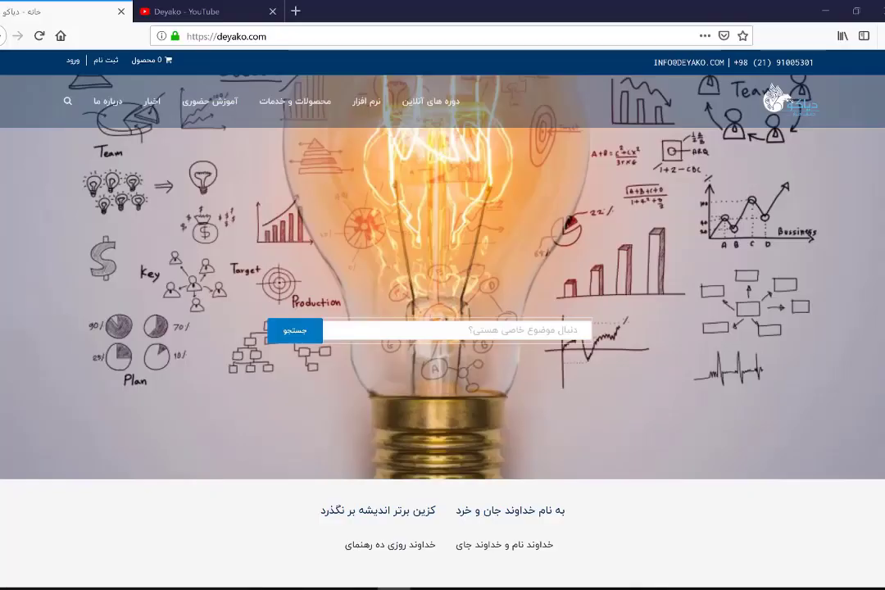
- Show the Deyako YouTube channel in the browser, and switch to Telegram to show the Deyako channel info
{"action": "left_click", "coordinate": [211, 12]}
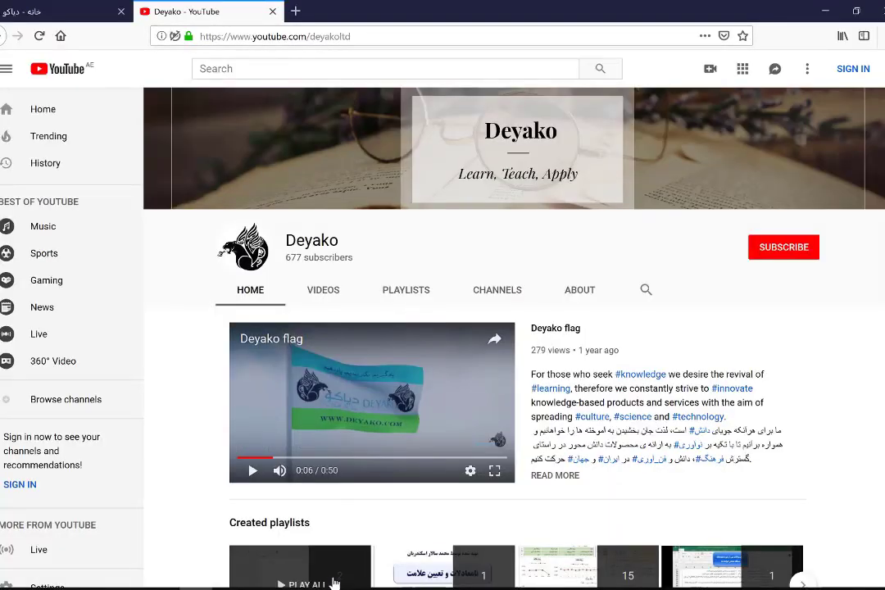
{"action": "key", "text": "alt+Tab"}
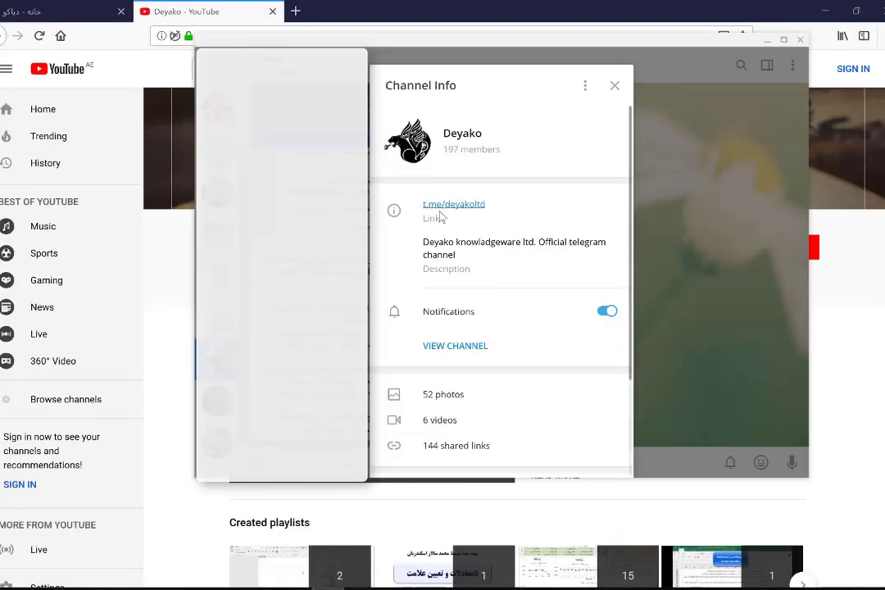